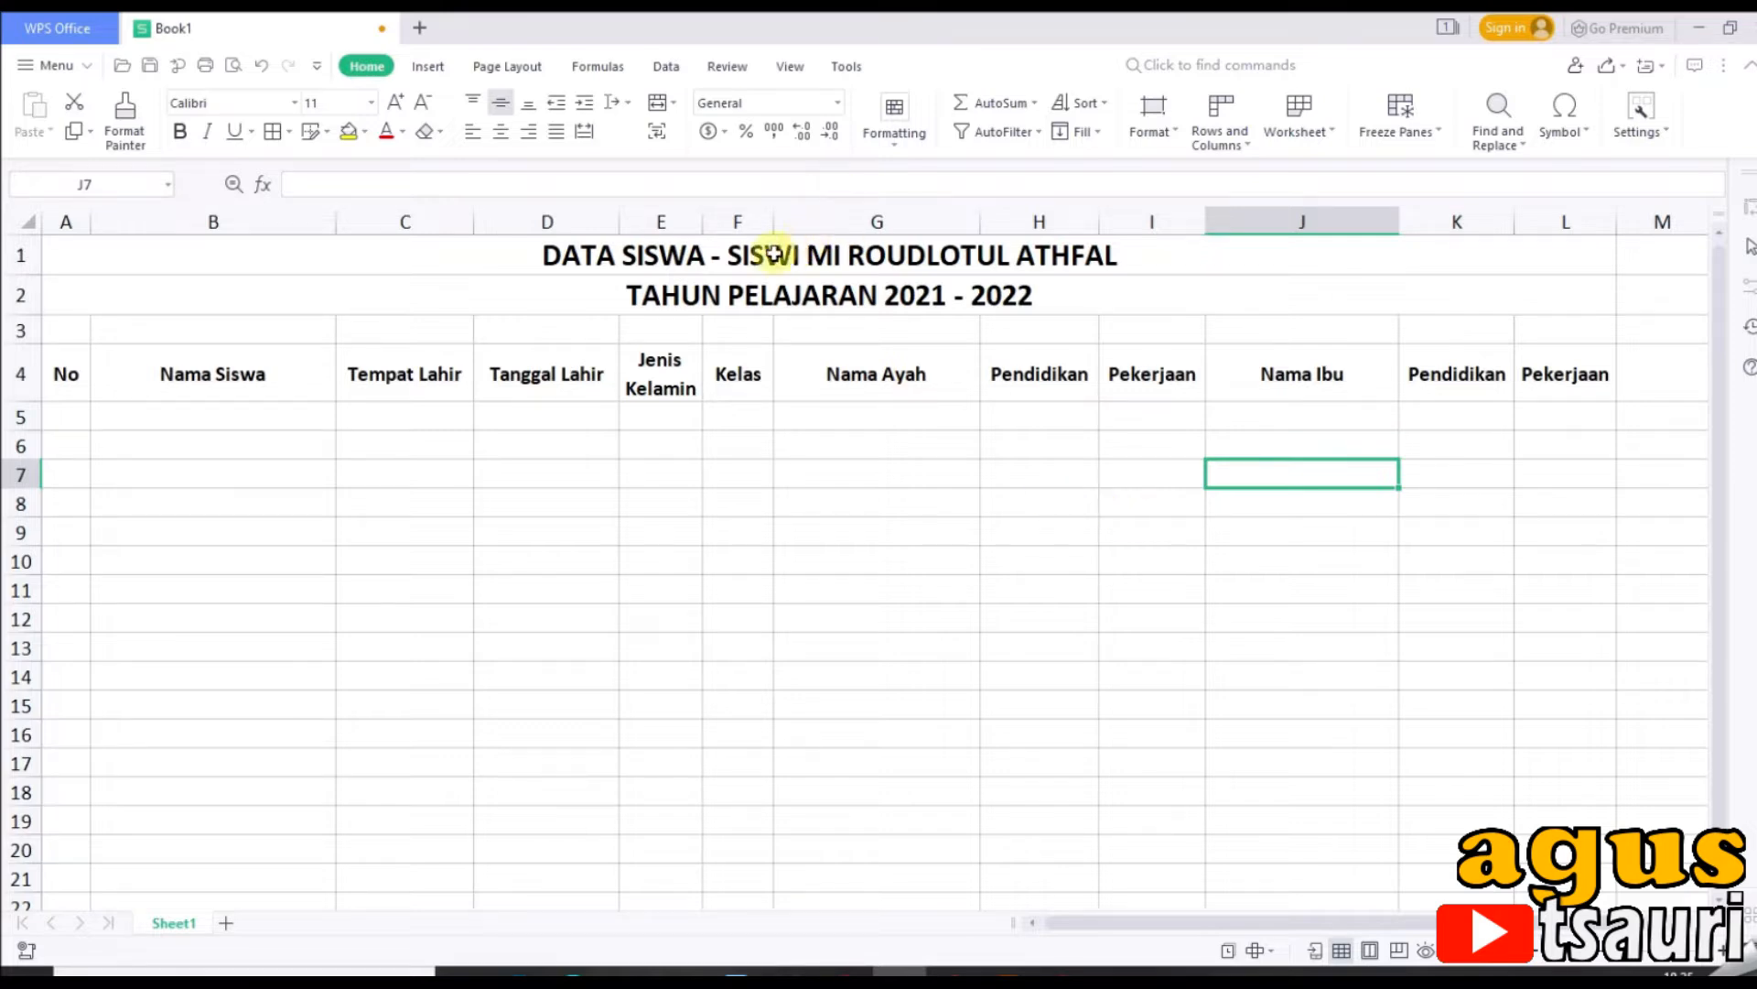
pyautogui.moveTo(776, 255); pyautogui.dragTo(793, 301)
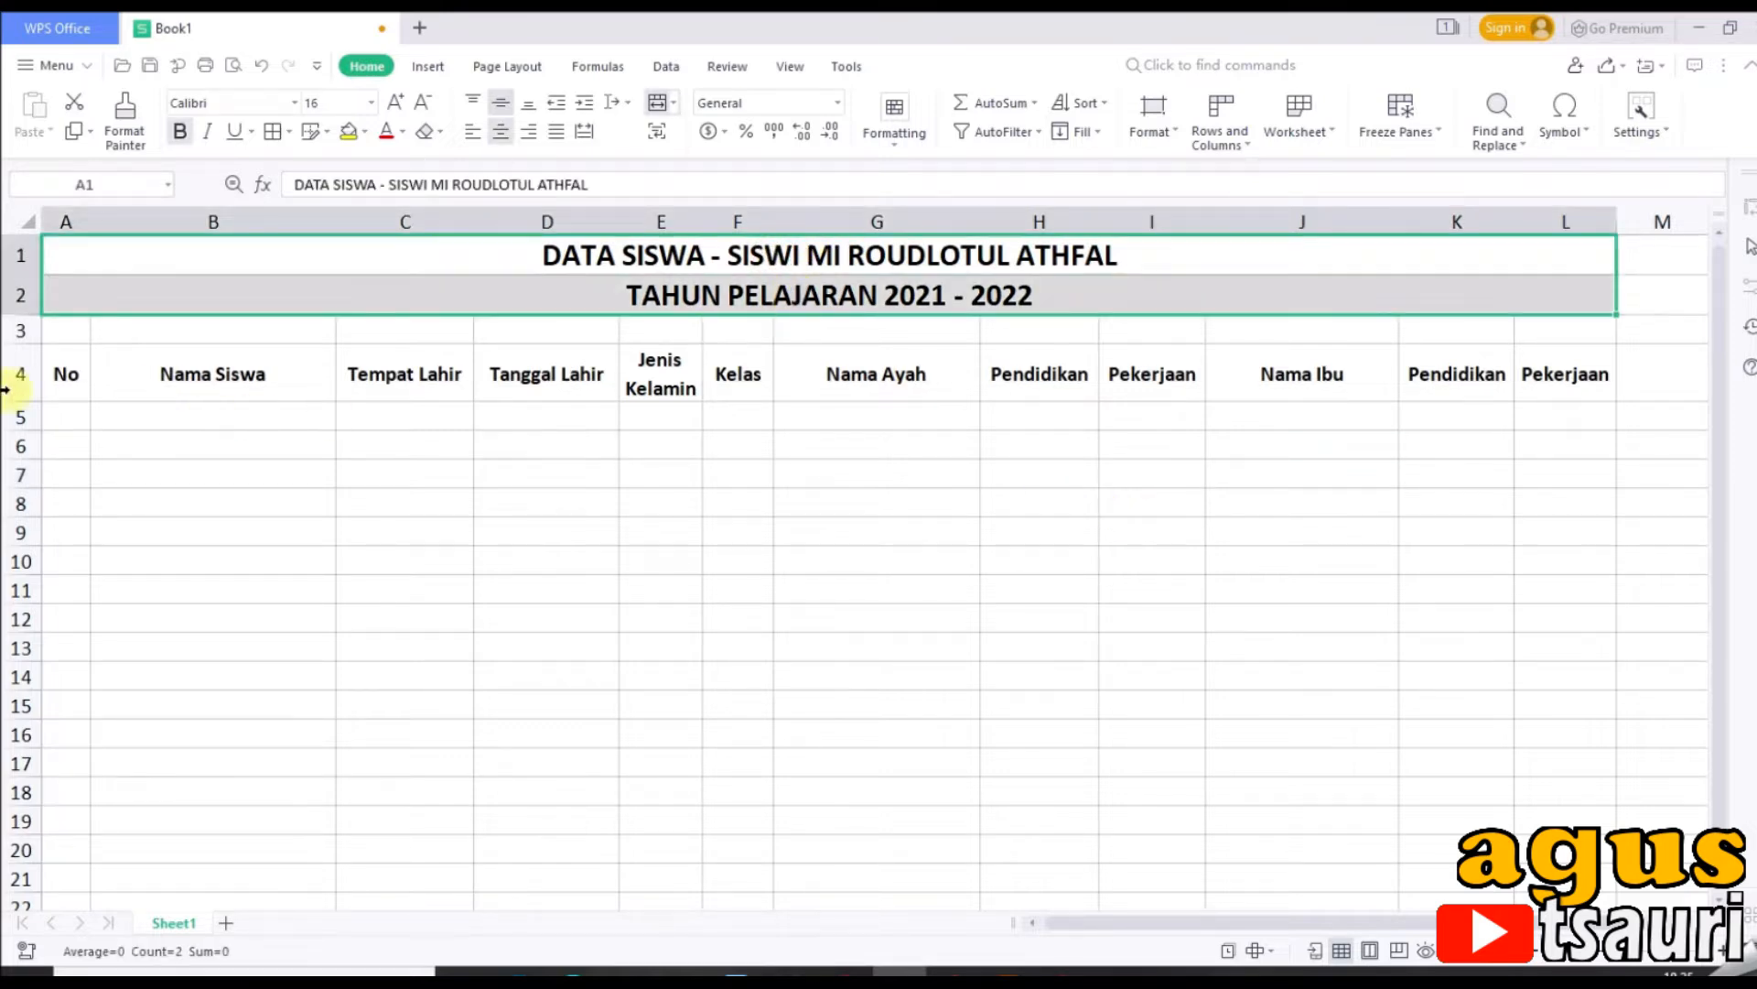
pyautogui.moveTo(61, 373); pyautogui.dragTo(1570, 382)
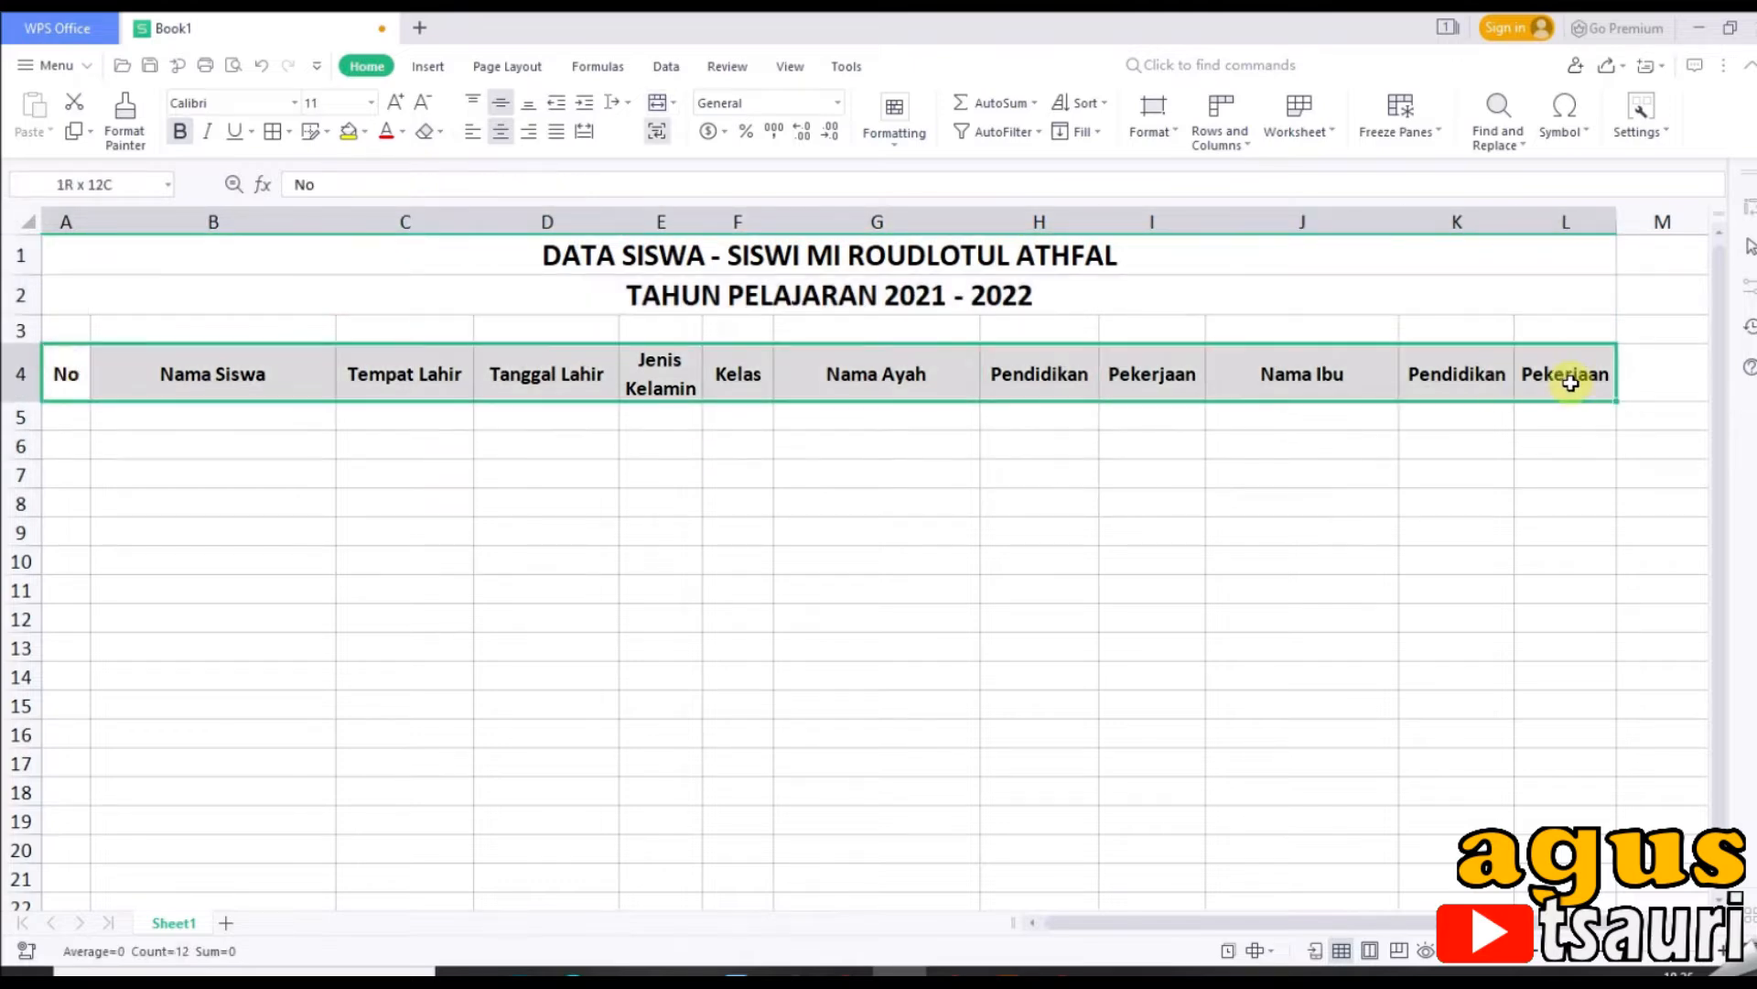
pyautogui.click(800, 533)
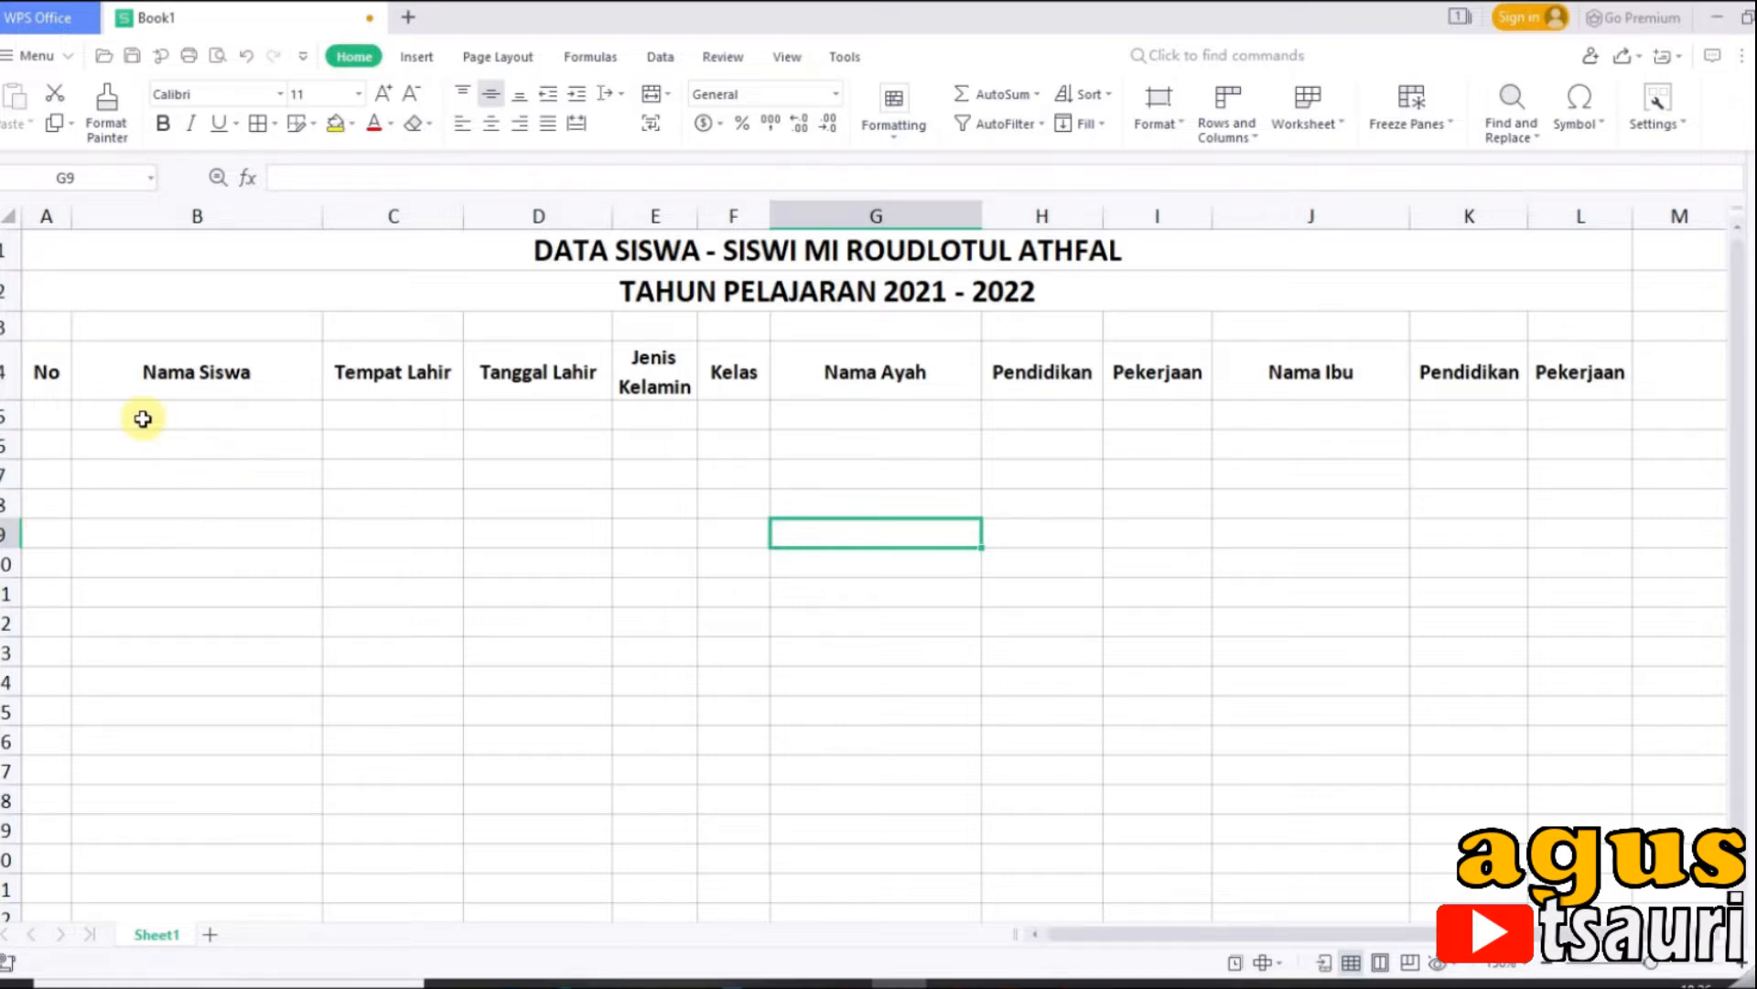
# Step: Start a formula-based conditional formatting rule for columns A to L, from header row 4 down to the last sheet row
pyautogui.click(50, 369)
pyautogui.moveTo(50, 370); pyautogui.dragTo(1615, 381)
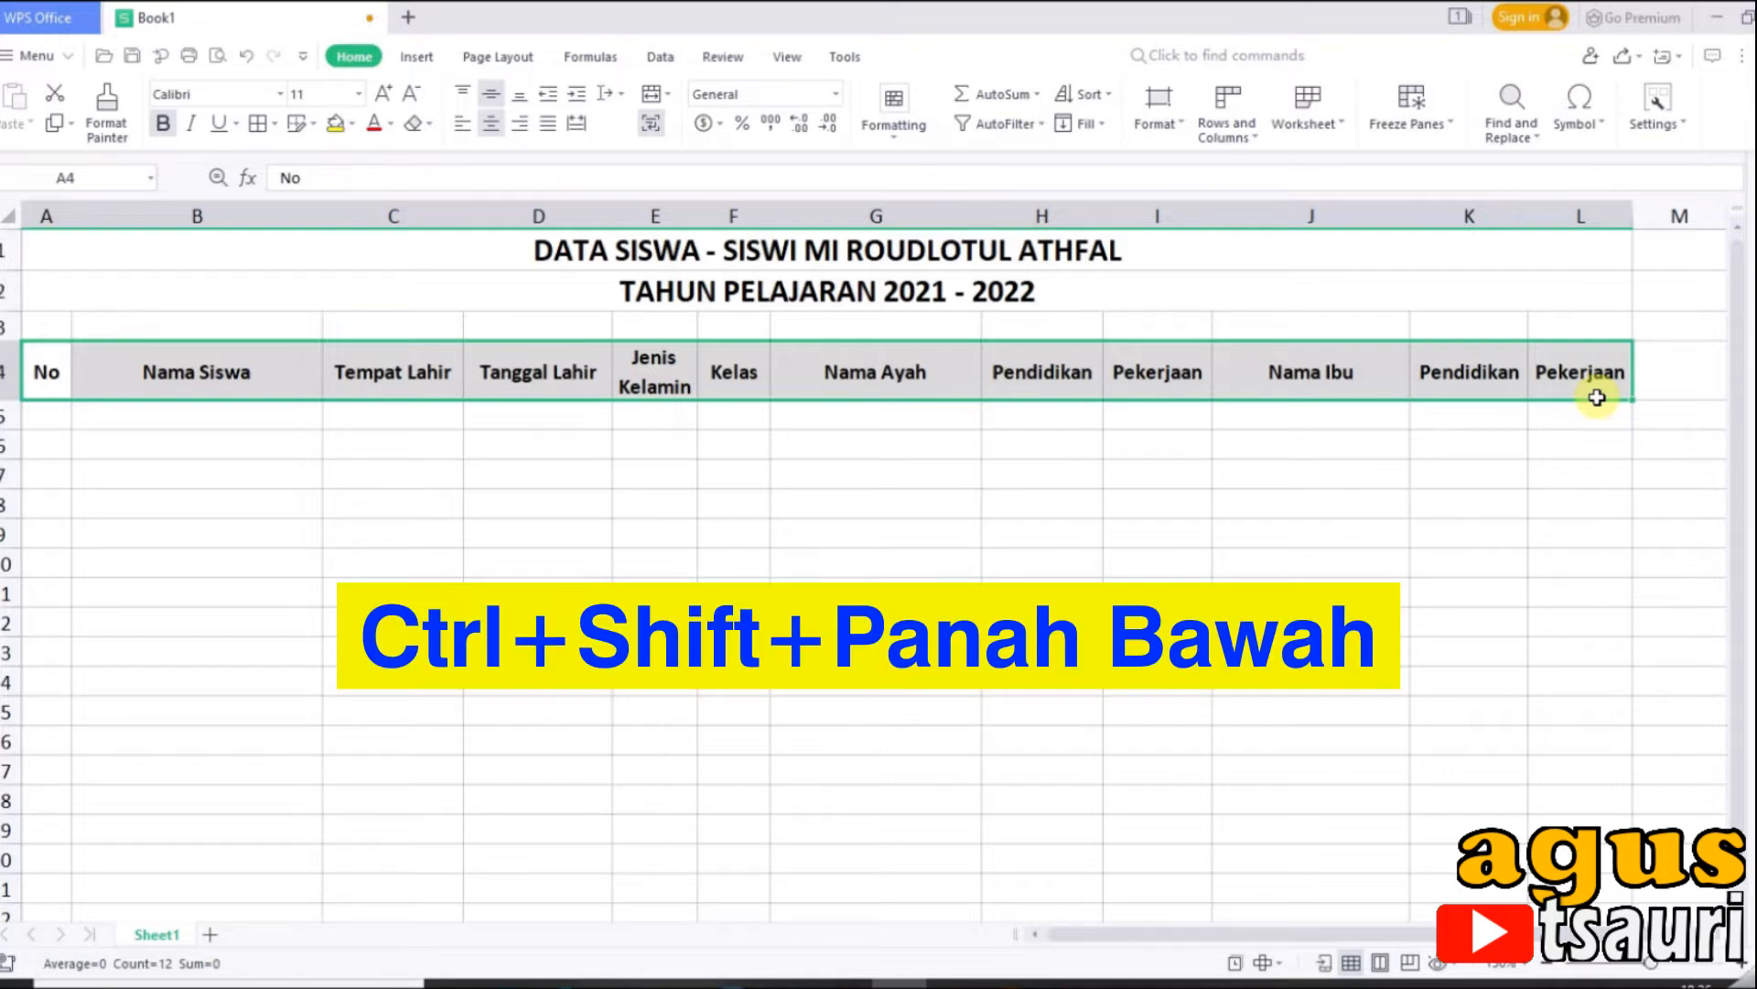
pyautogui.hotkey('ctrl', 'shift', 'Down')
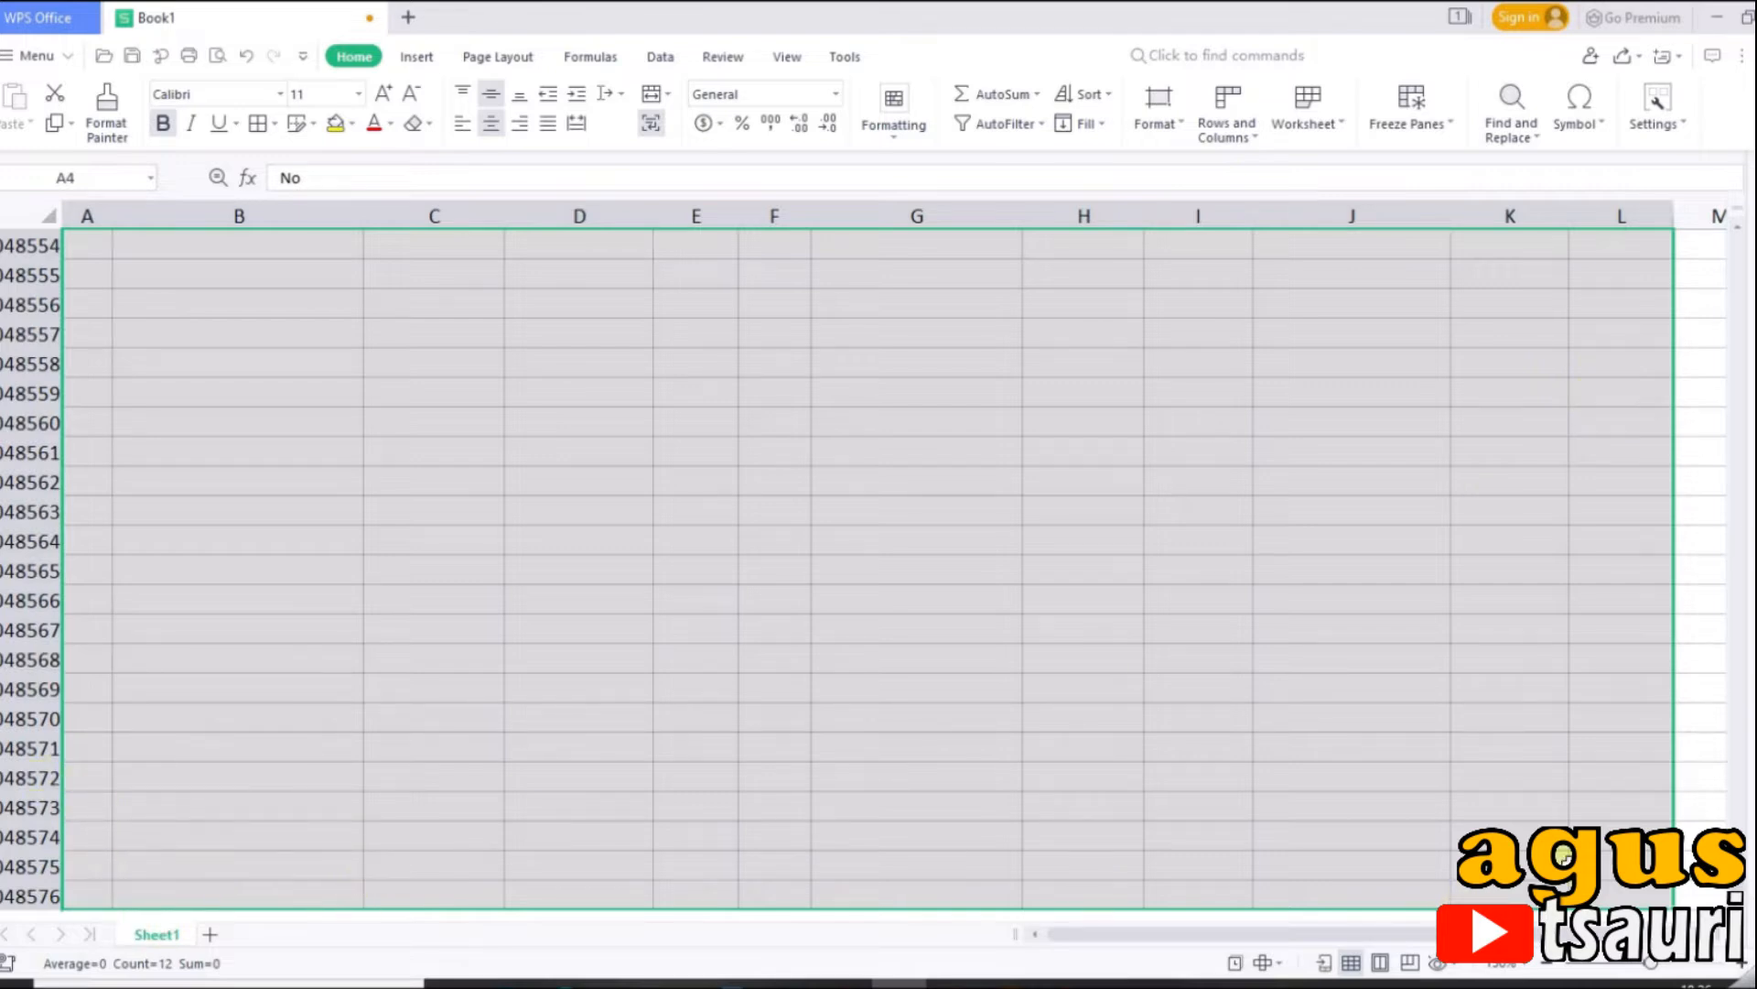
pyautogui.moveTo(1737, 885); pyautogui.dragTo(1737, 261)
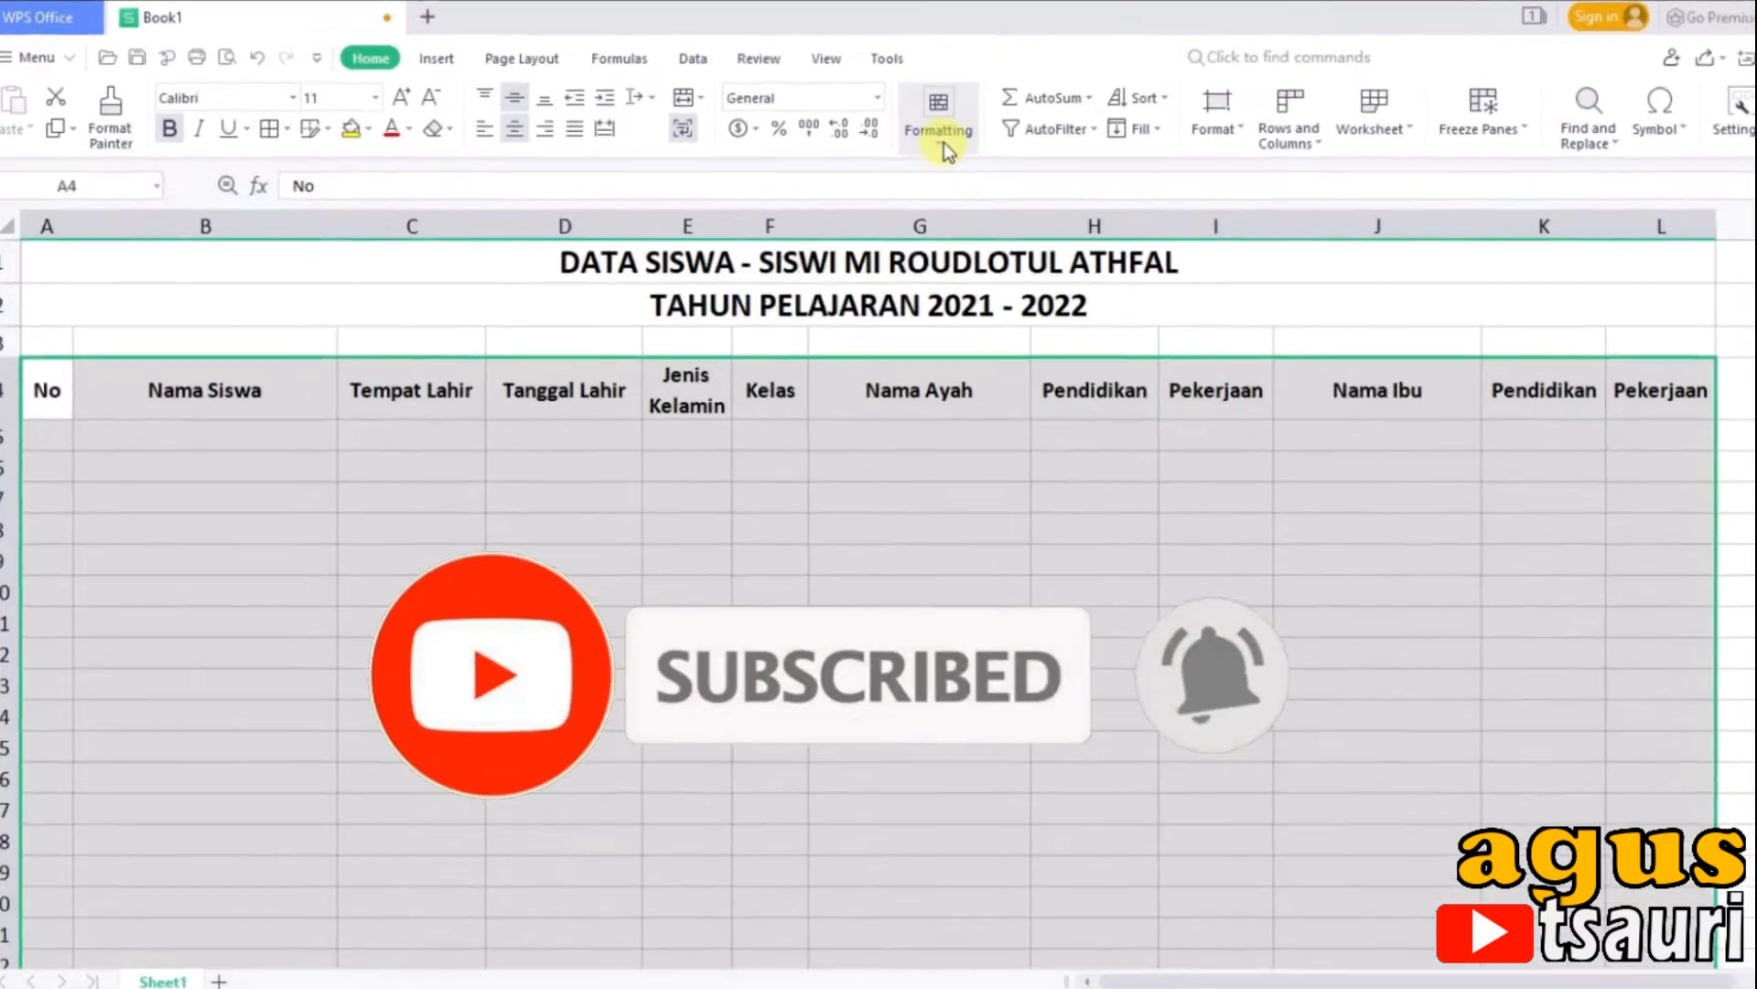
pyautogui.click(1021, 138)
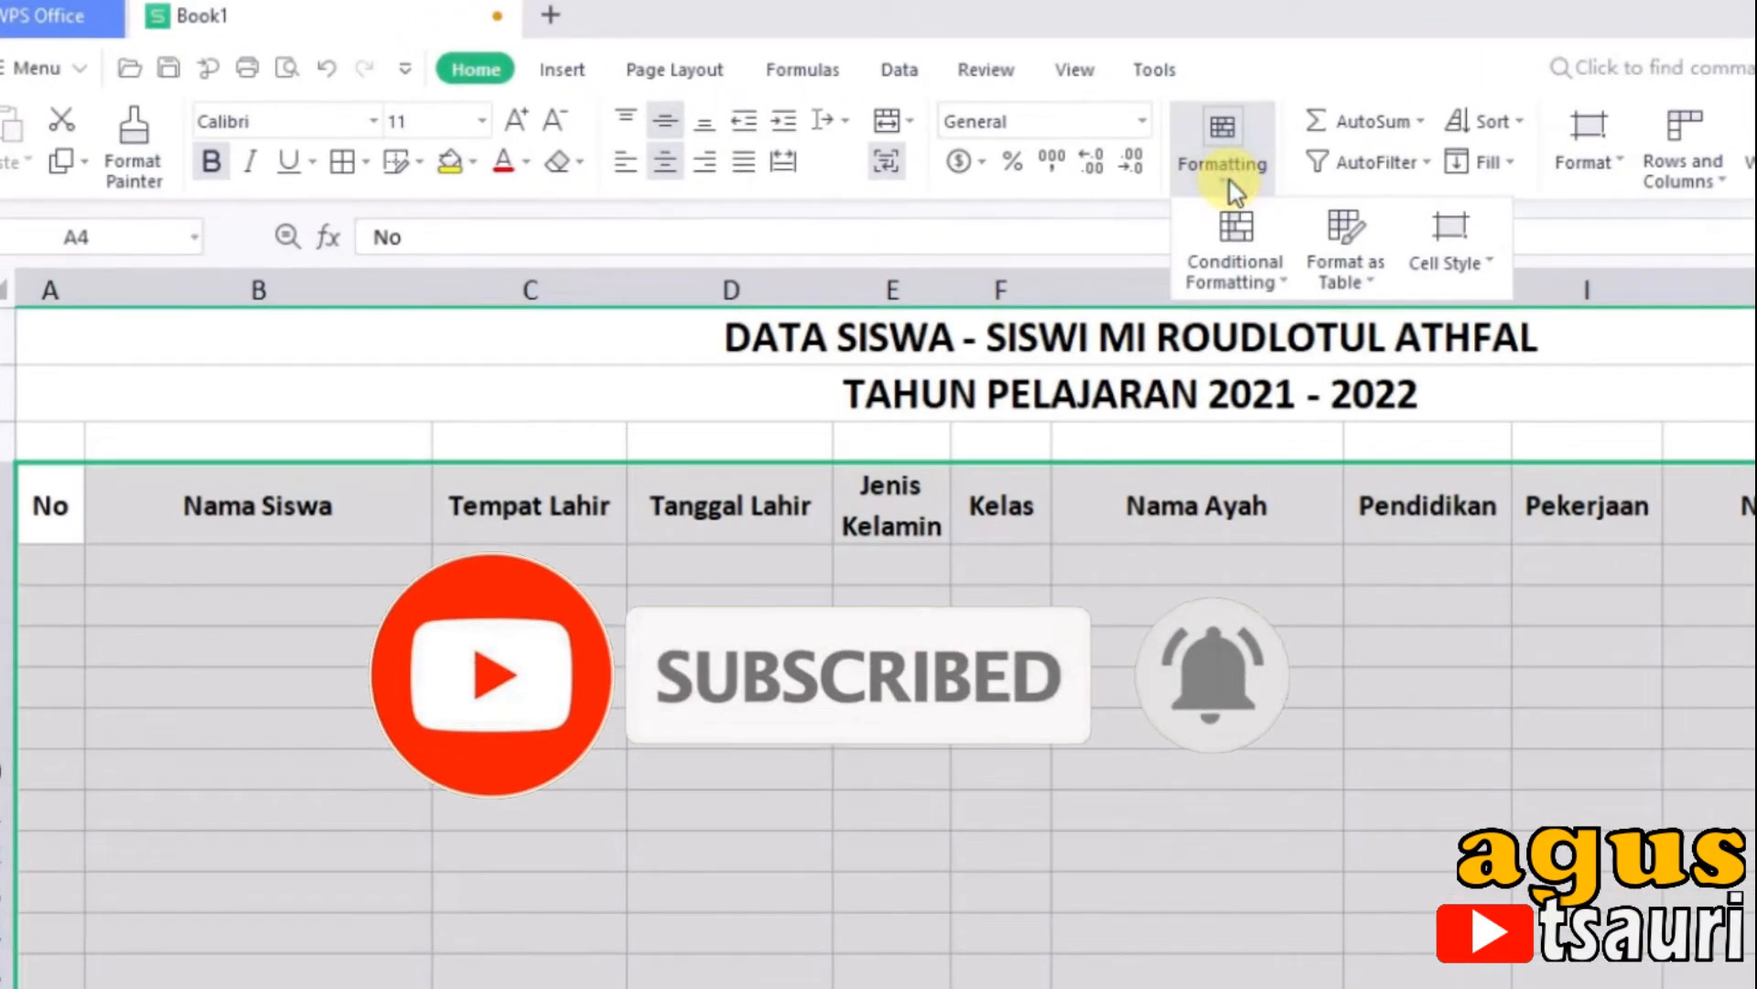
pyautogui.click(1283, 267)
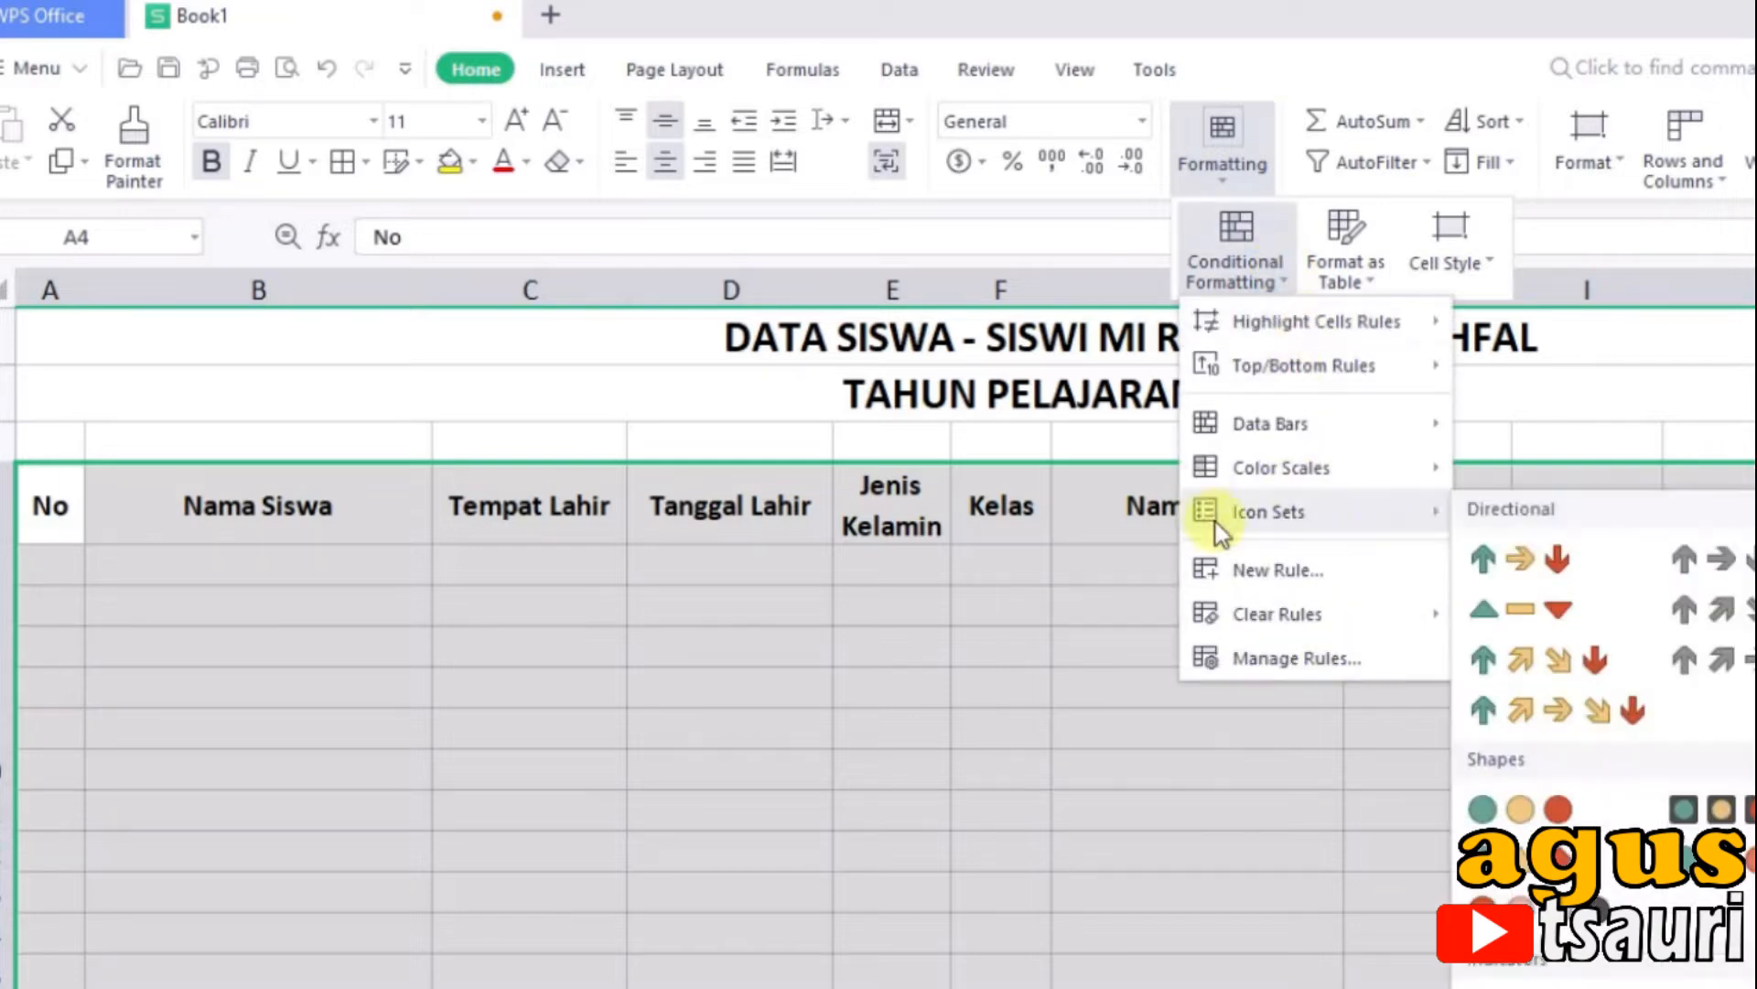
pyautogui.click(1250, 571)
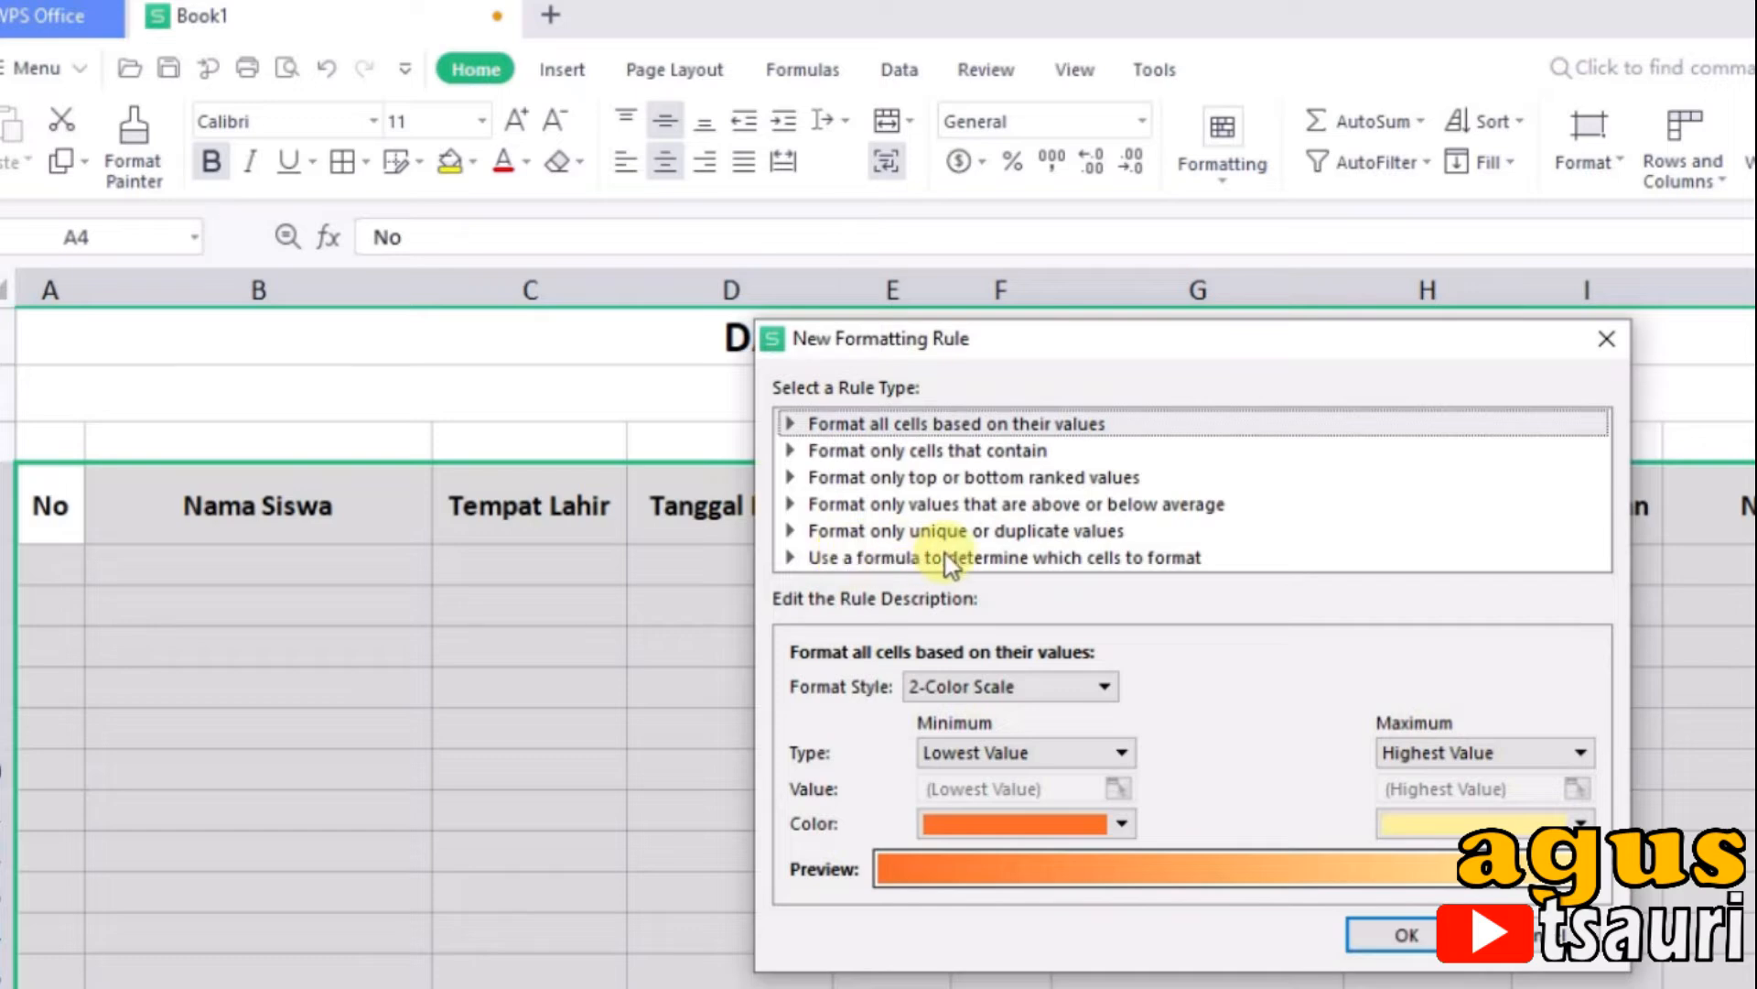
pyautogui.click(1058, 559)
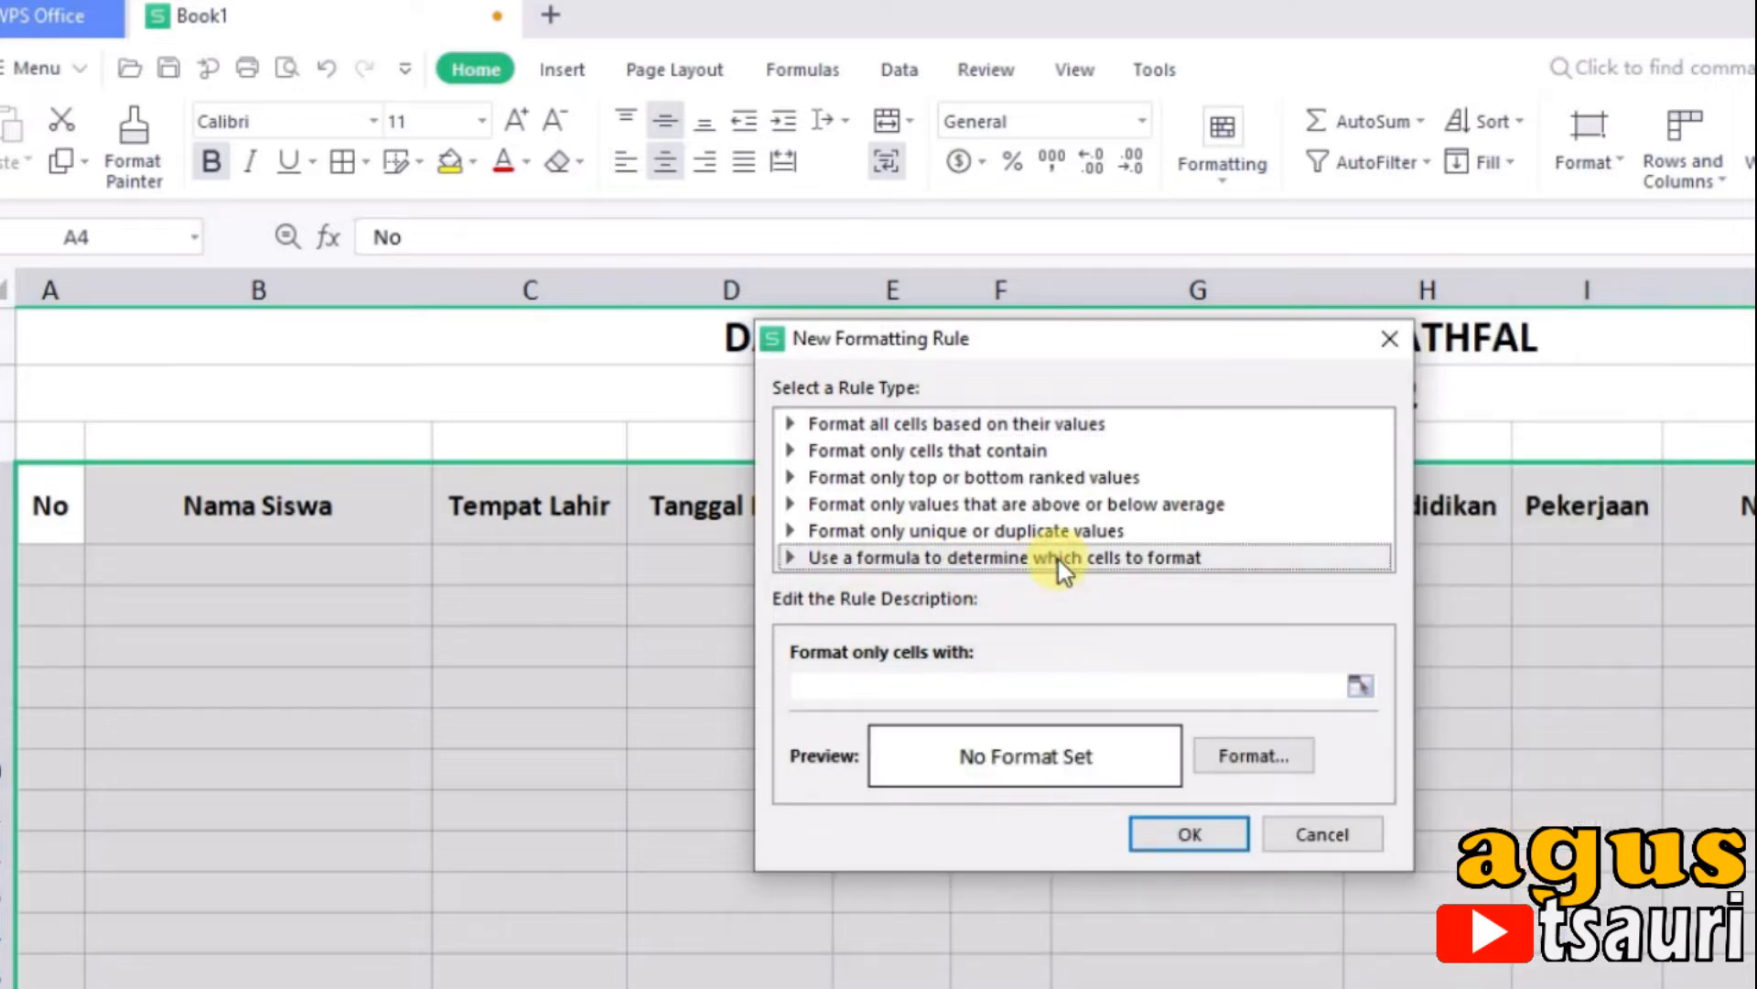
# Step: Enter =$A4<>"" as the rule's formula, keeping only the column reference absolute
pyautogui.click(831, 695)
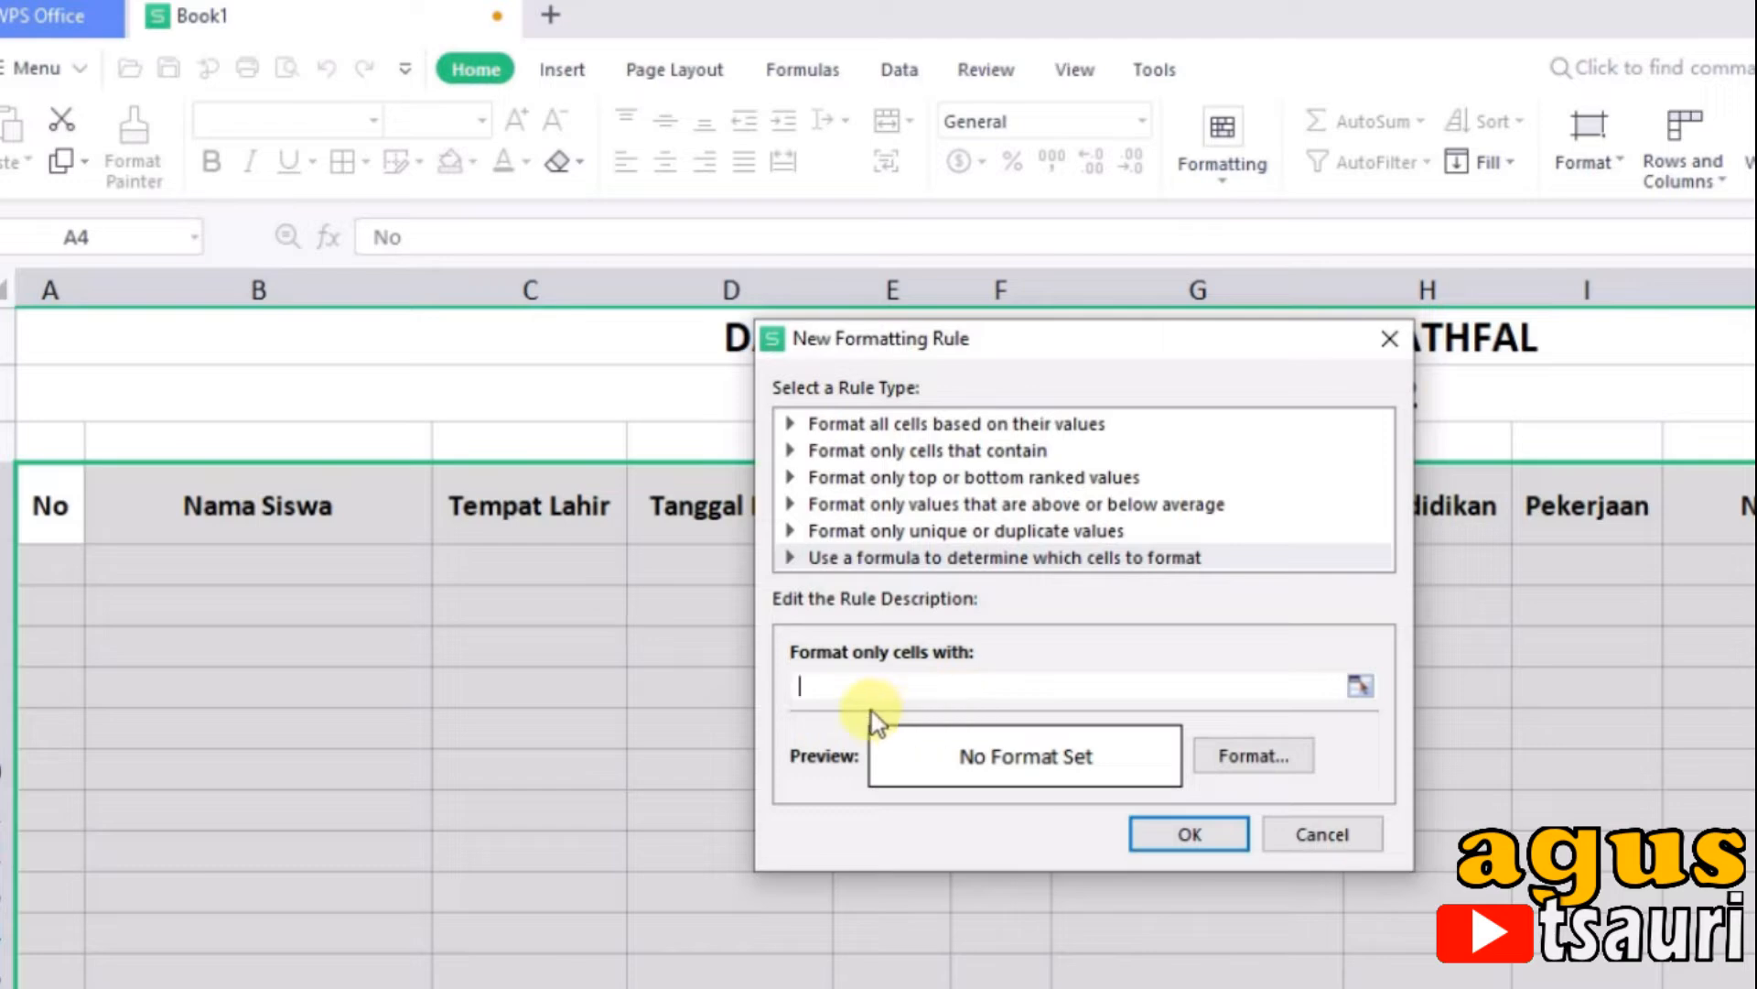
pyautogui.click(49, 524)
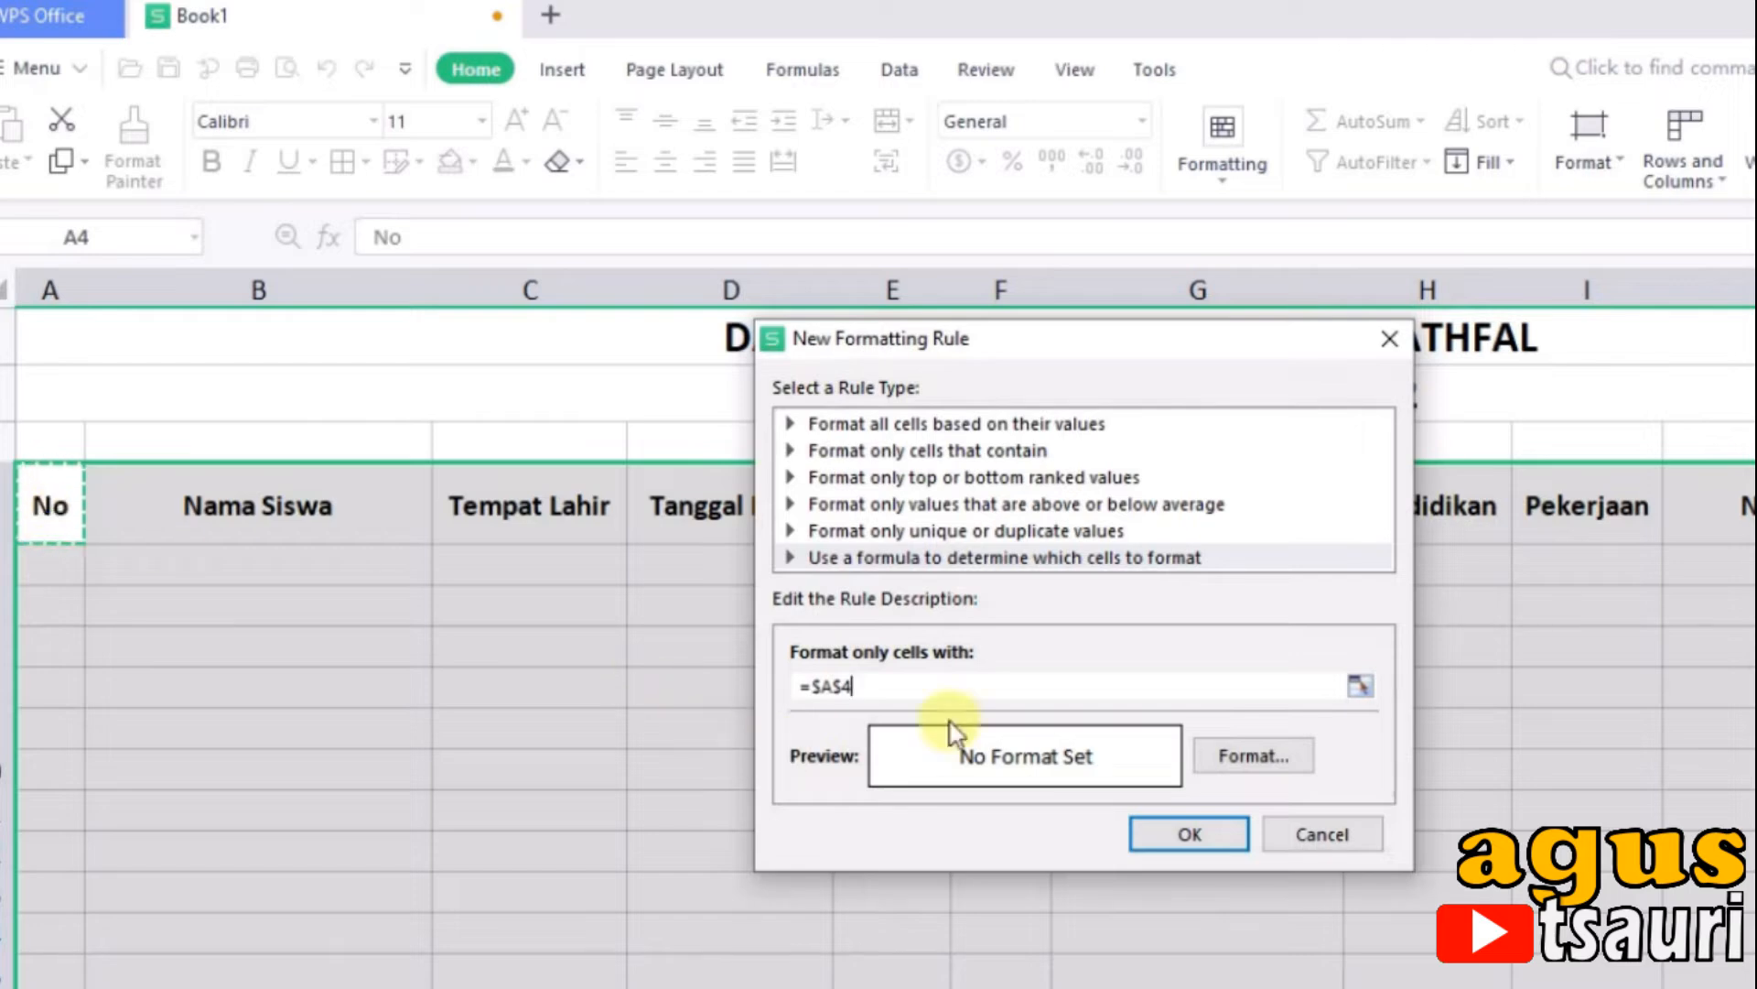
pyautogui.click(843, 687)
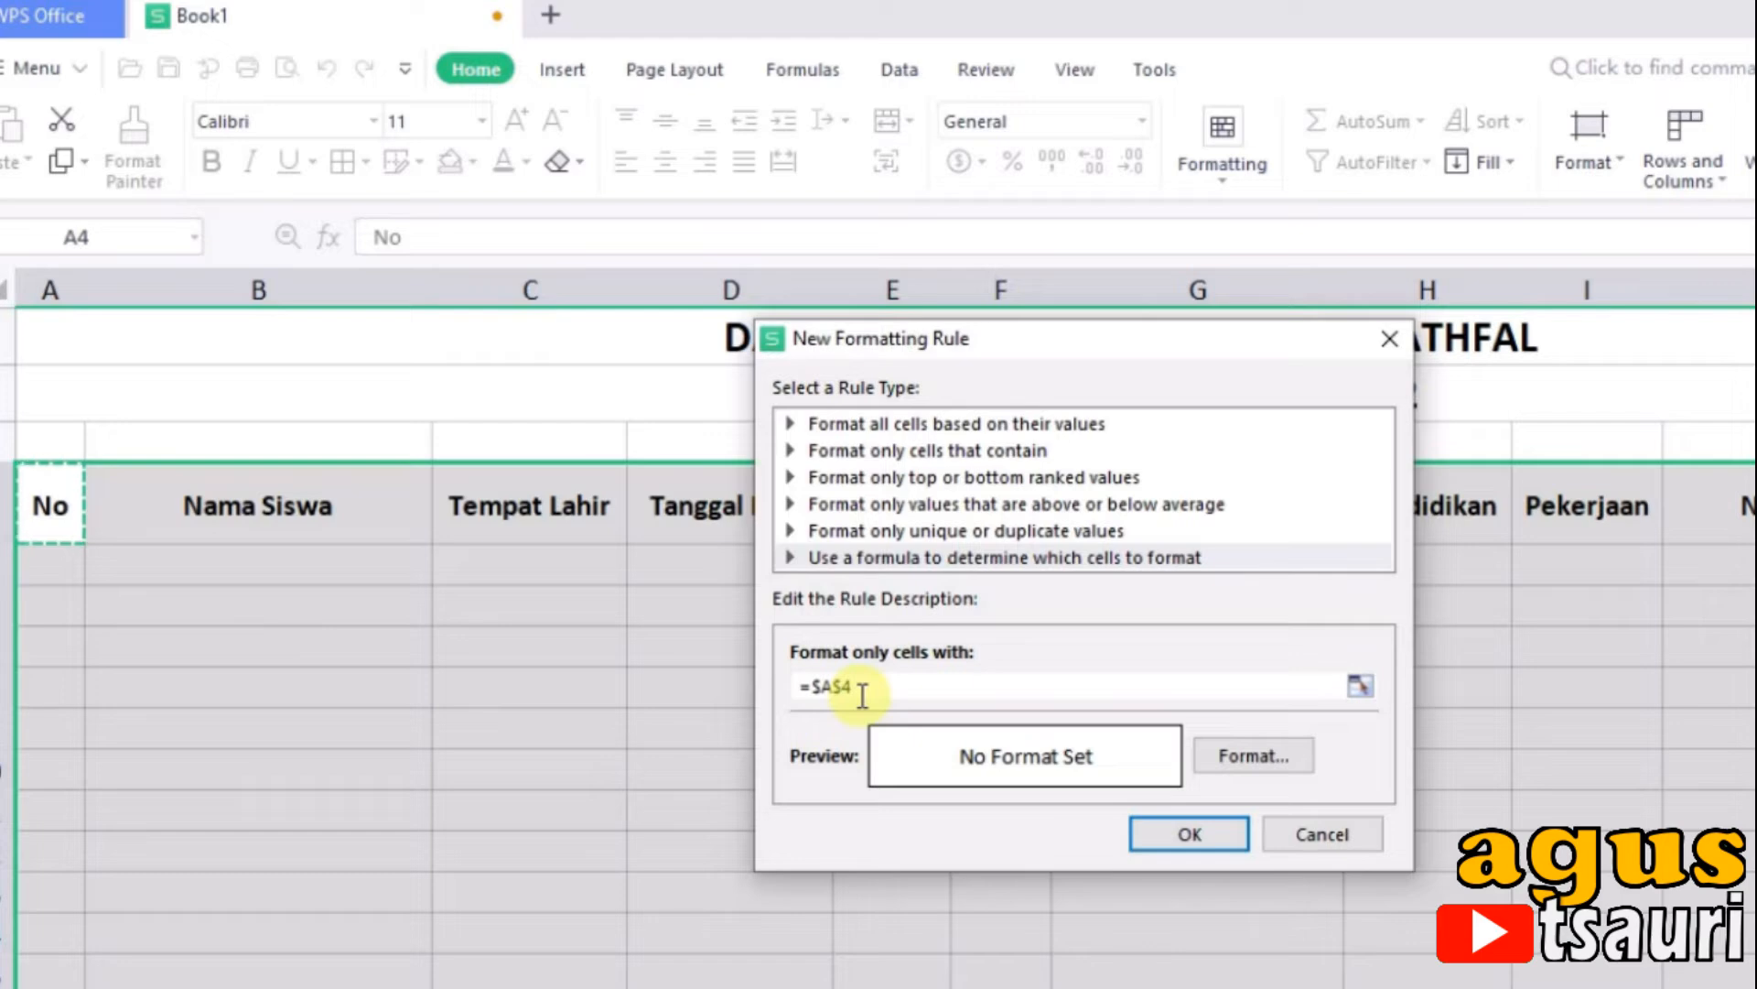
pyautogui.press('BackSpace')
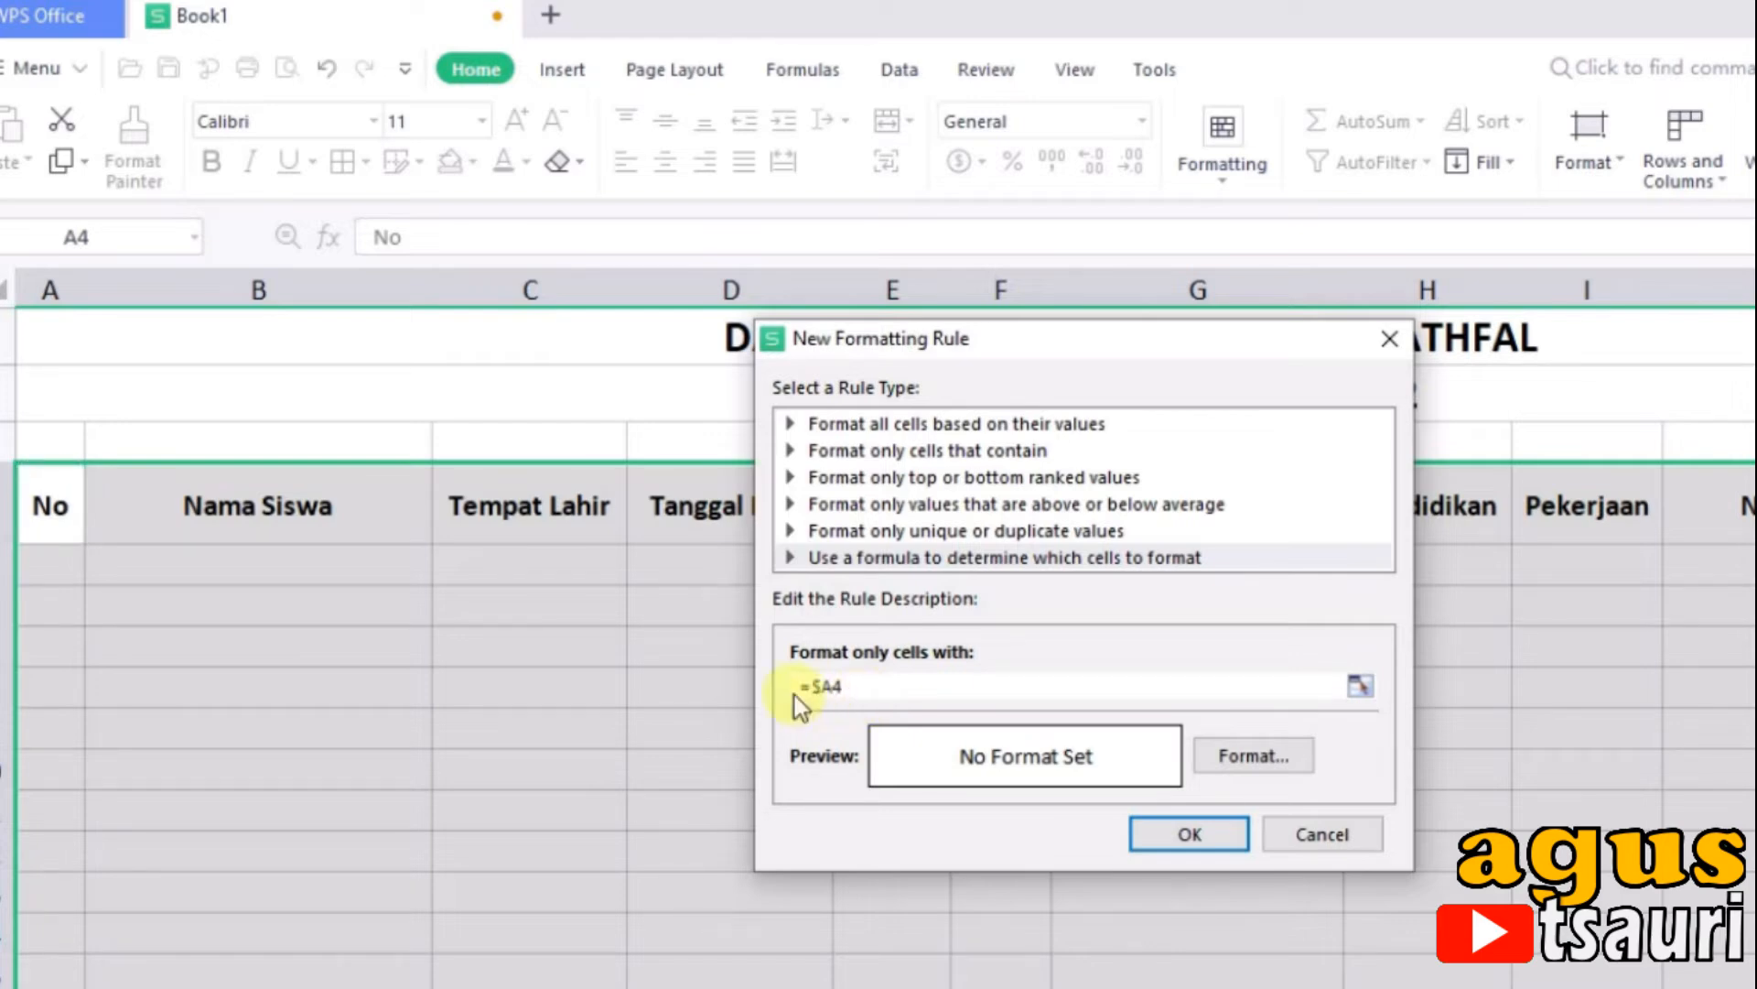
pyautogui.click(849, 689)
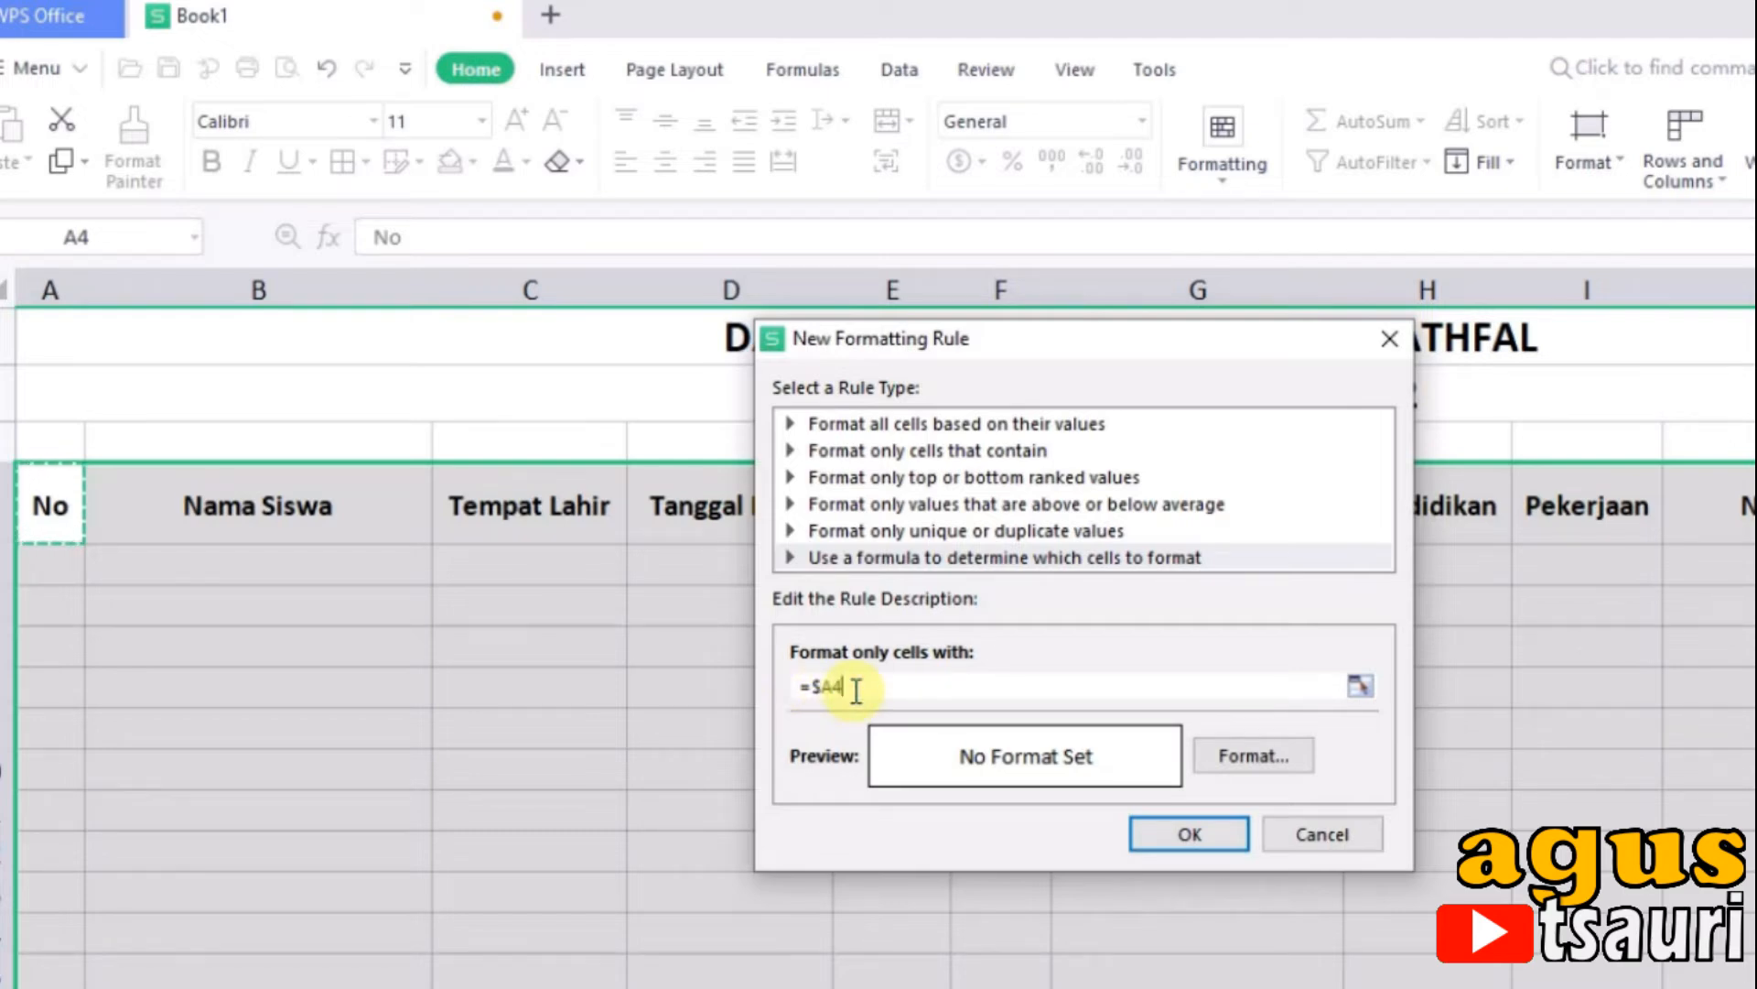
pyautogui.write('<>""')
# Step: Give the rule's format a solid thin outline border with automatic color and apply the rule
pyautogui.click(1254, 758)
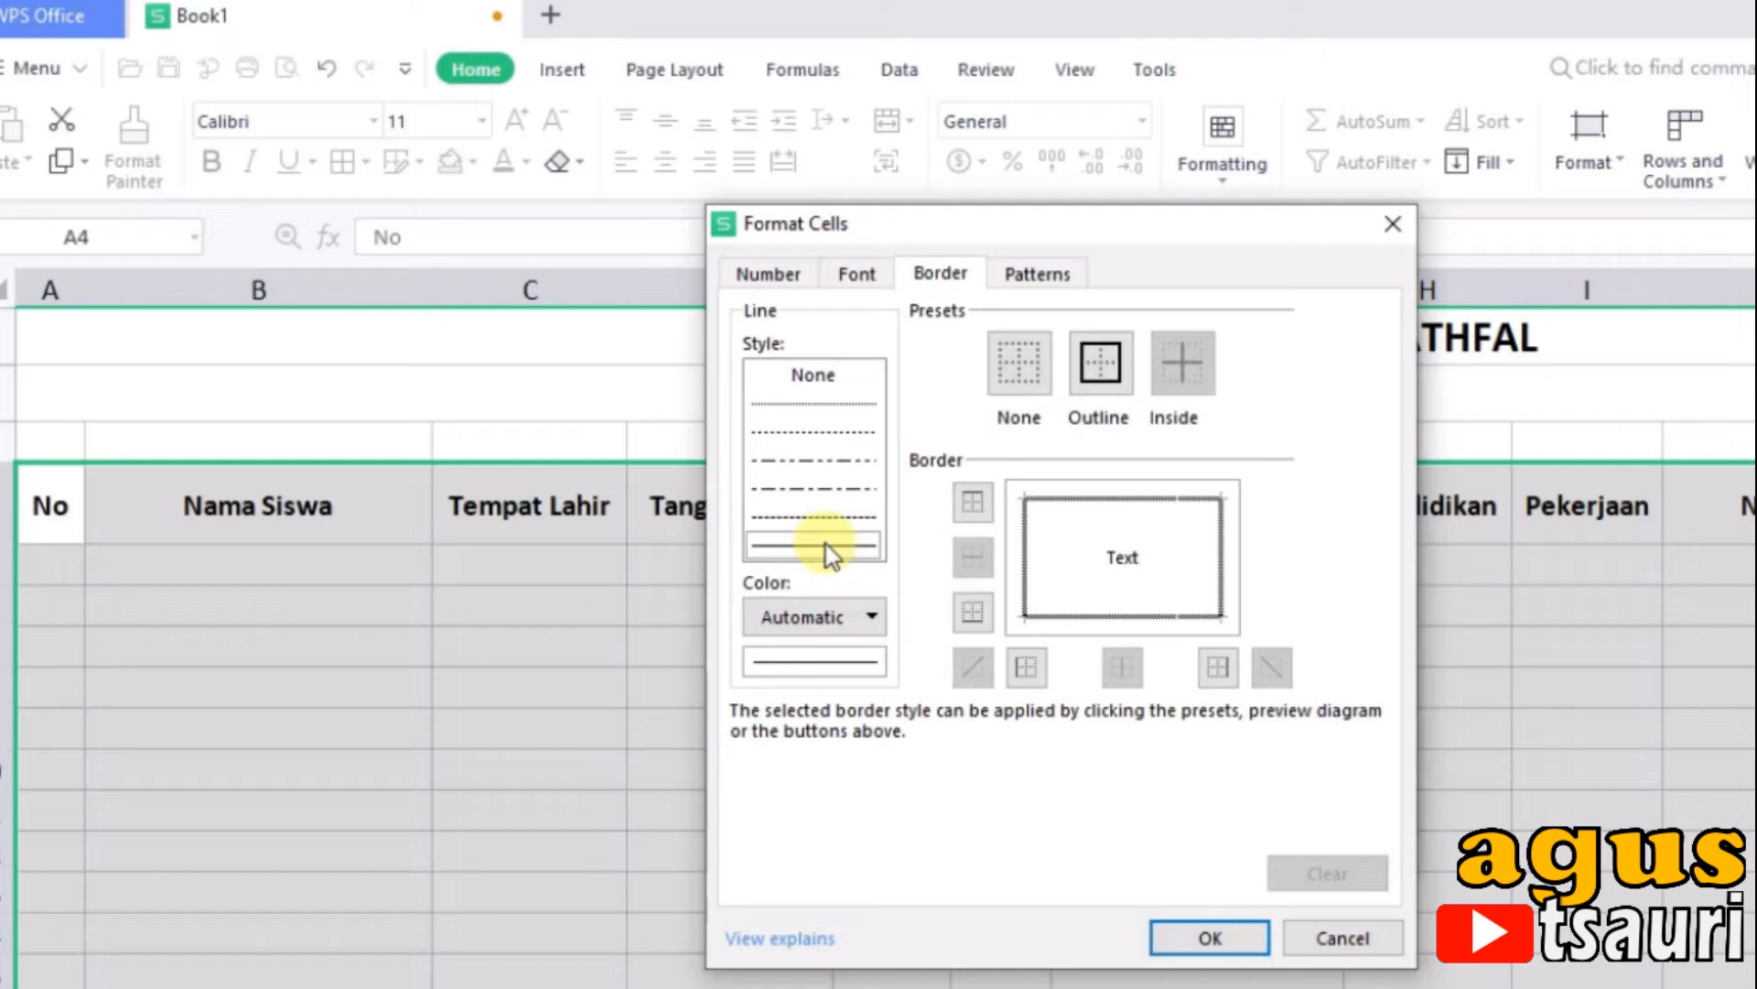
pyautogui.click(1096, 375)
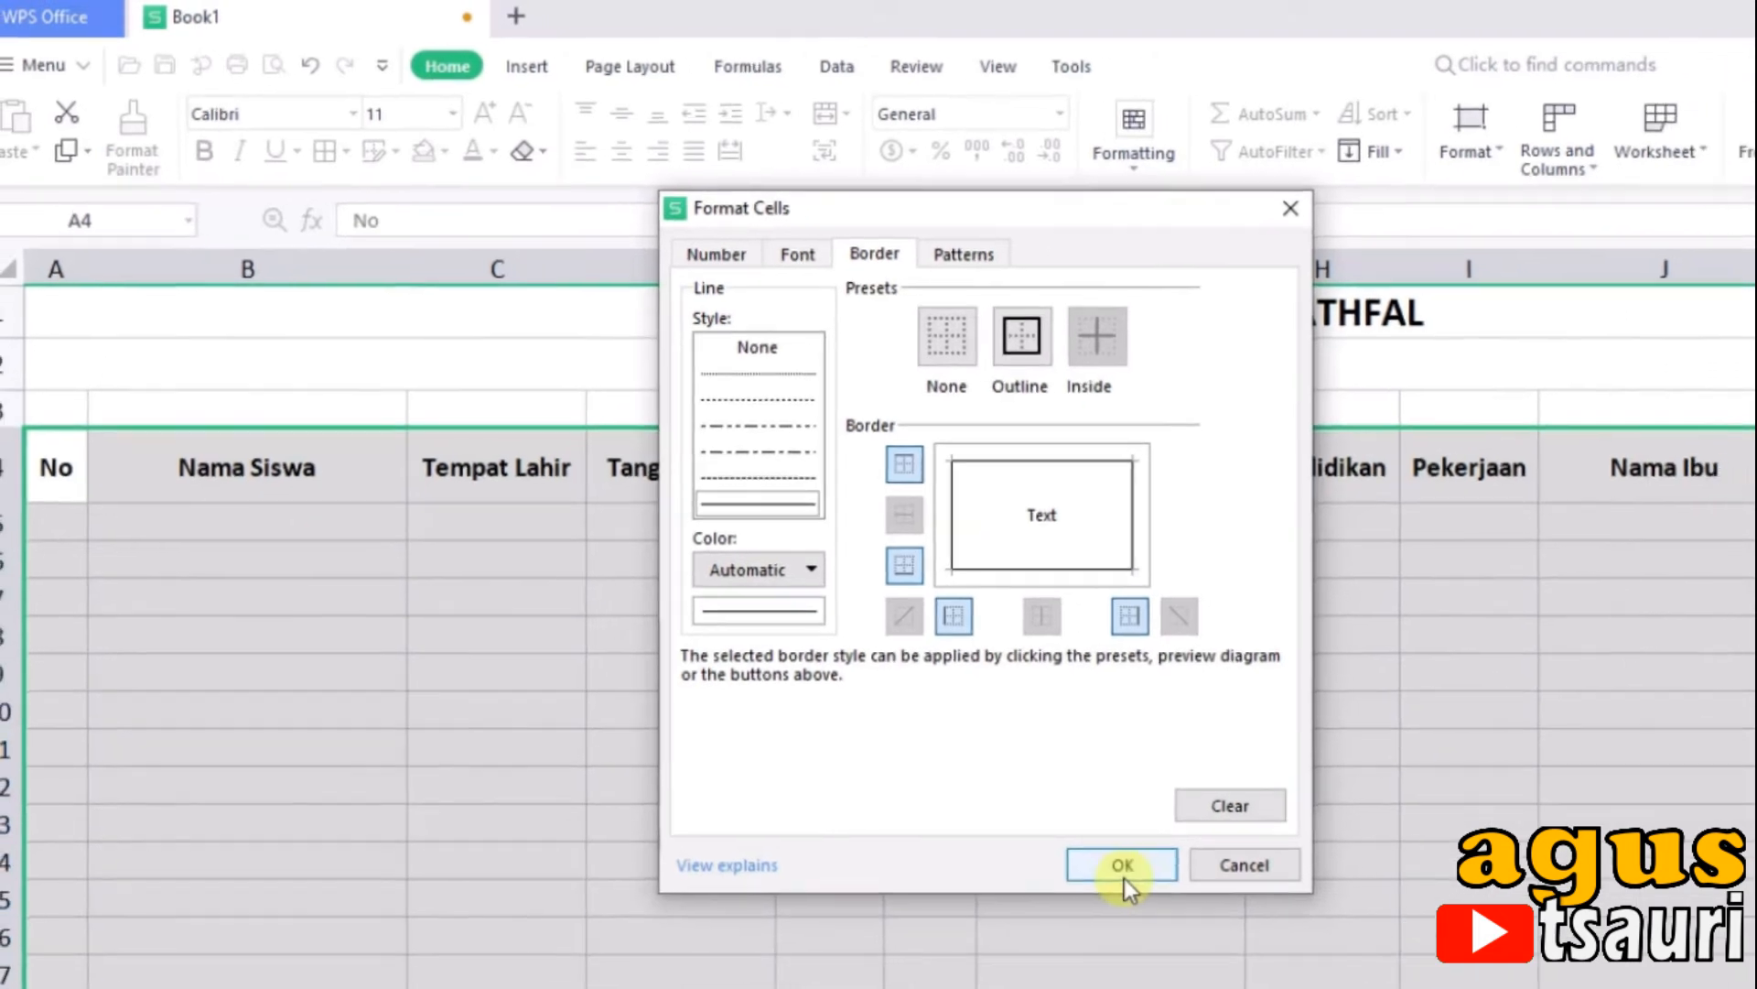
pyautogui.click(1210, 937)
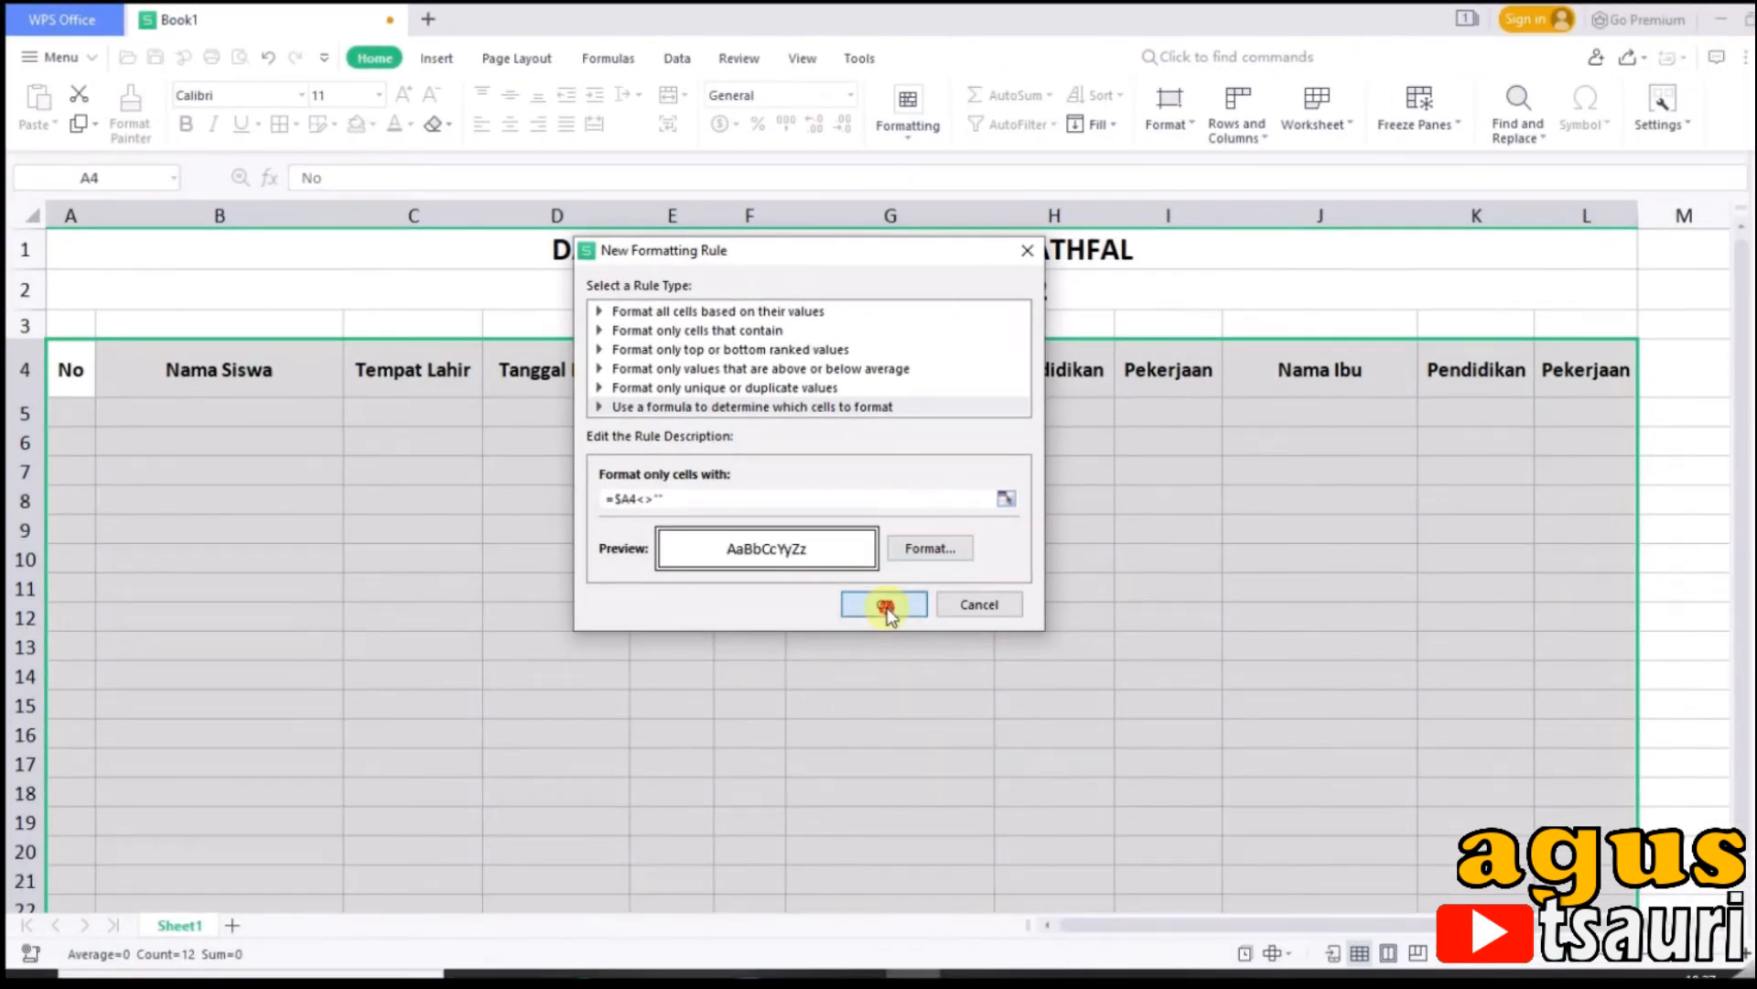
pyautogui.click(885, 606)
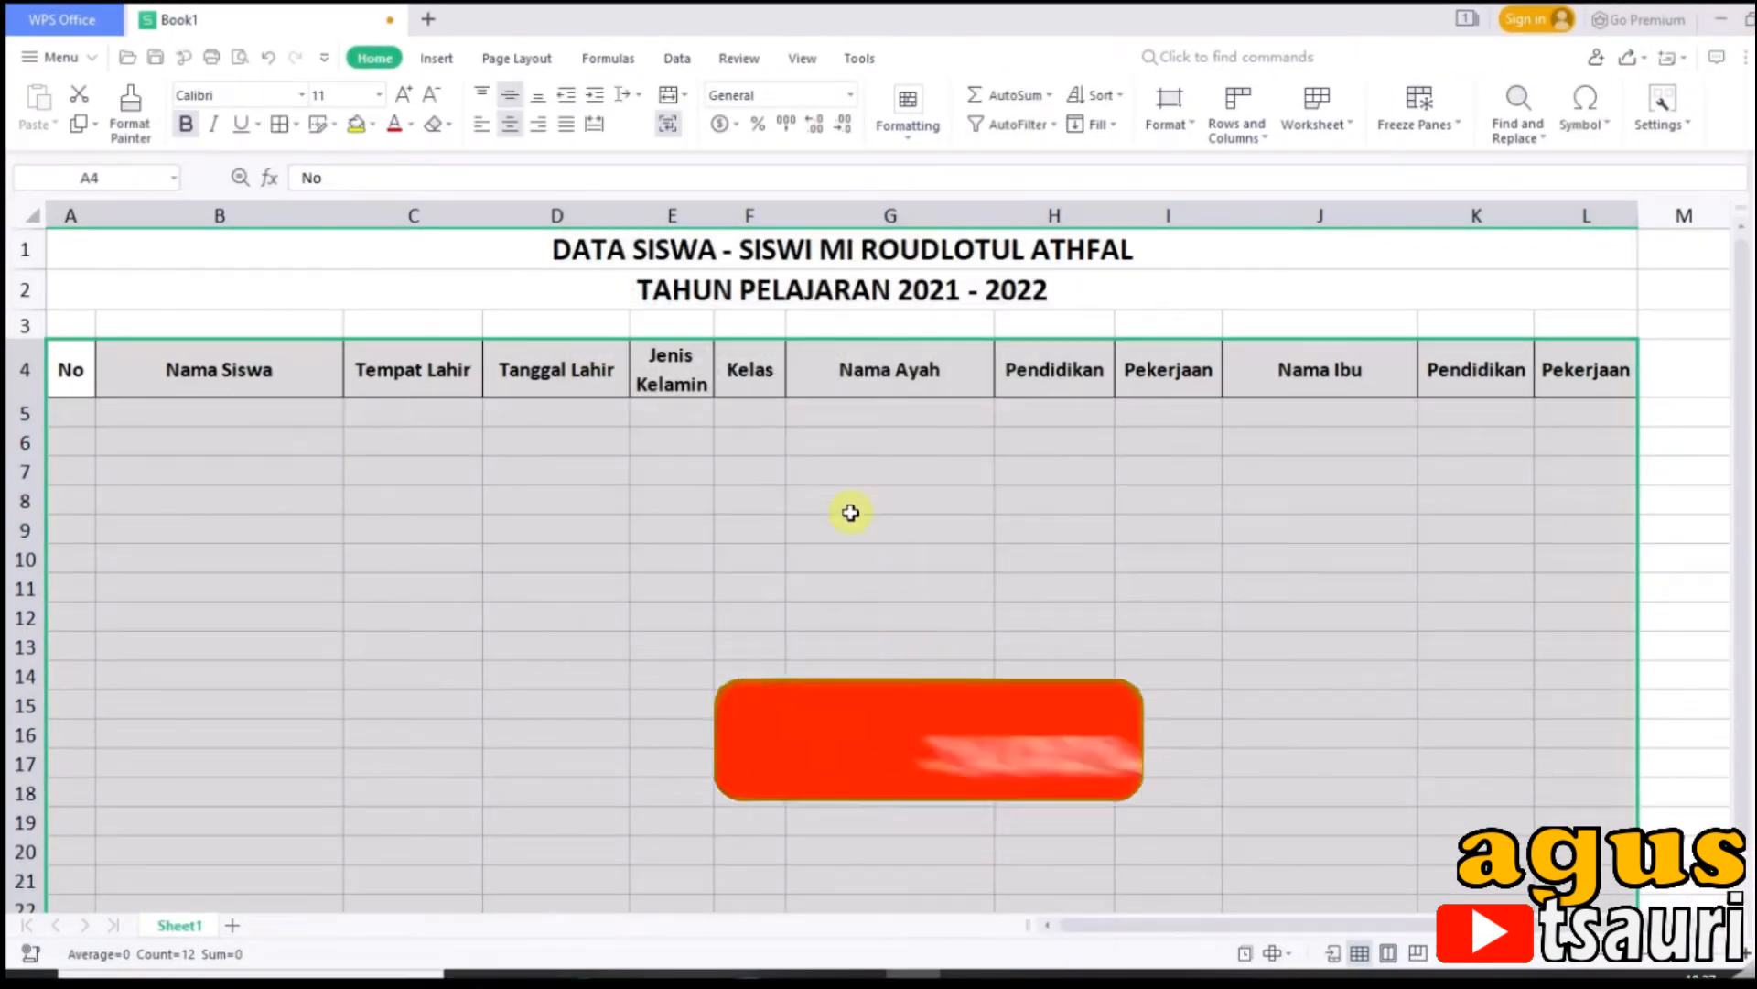
pyautogui.click(88, 408)
pyautogui.moveTo(73, 370); pyautogui.dragTo(1560, 369)
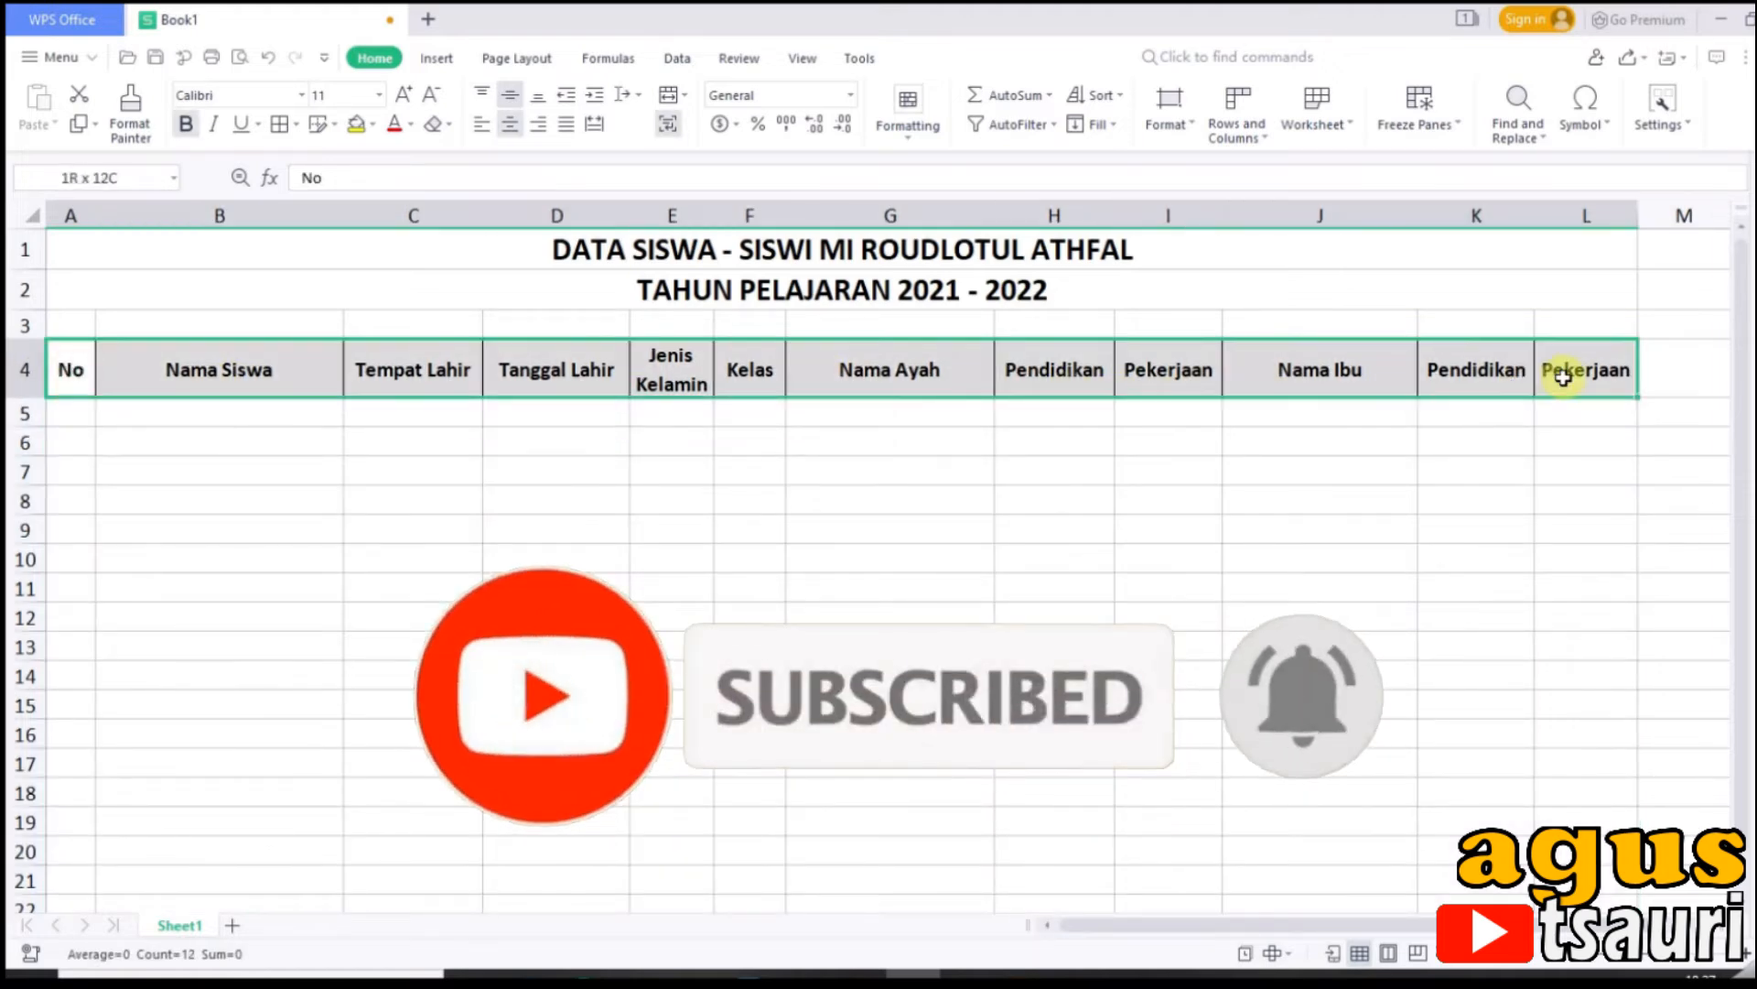
pyautogui.click(1309, 464)
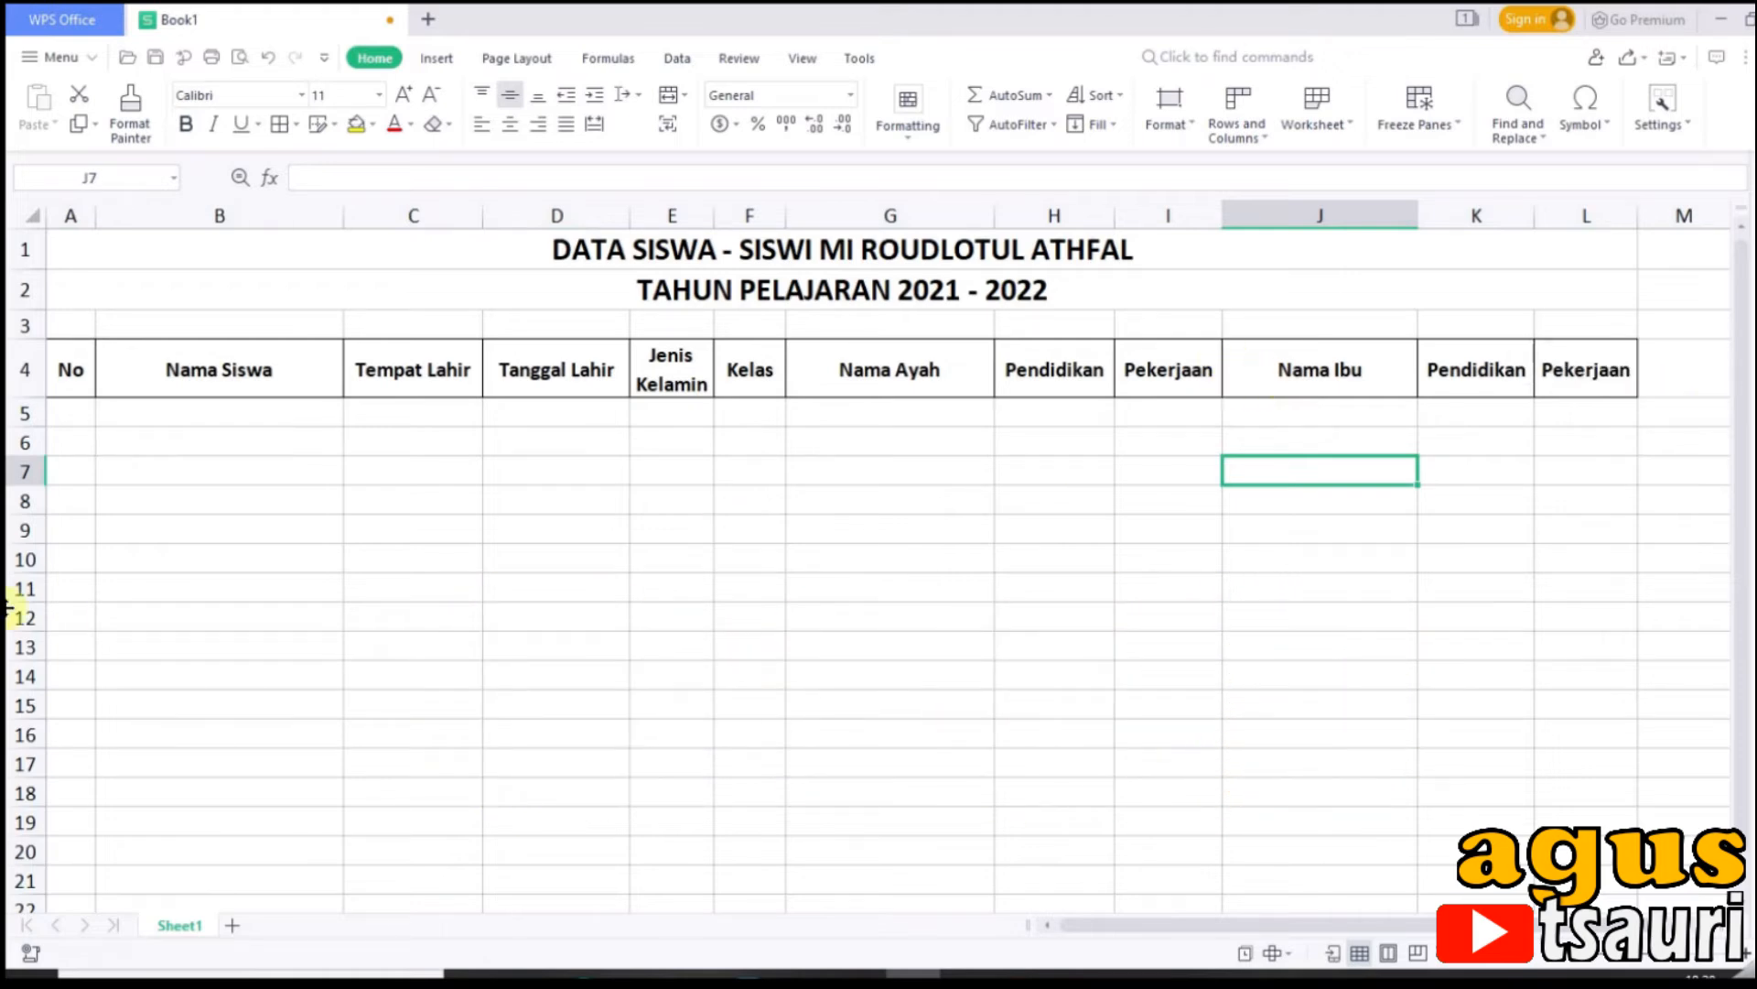
# Step: Enter the row numbers 1 and 2 in cells A5 and A6 under the No header
pyautogui.click(65, 421)
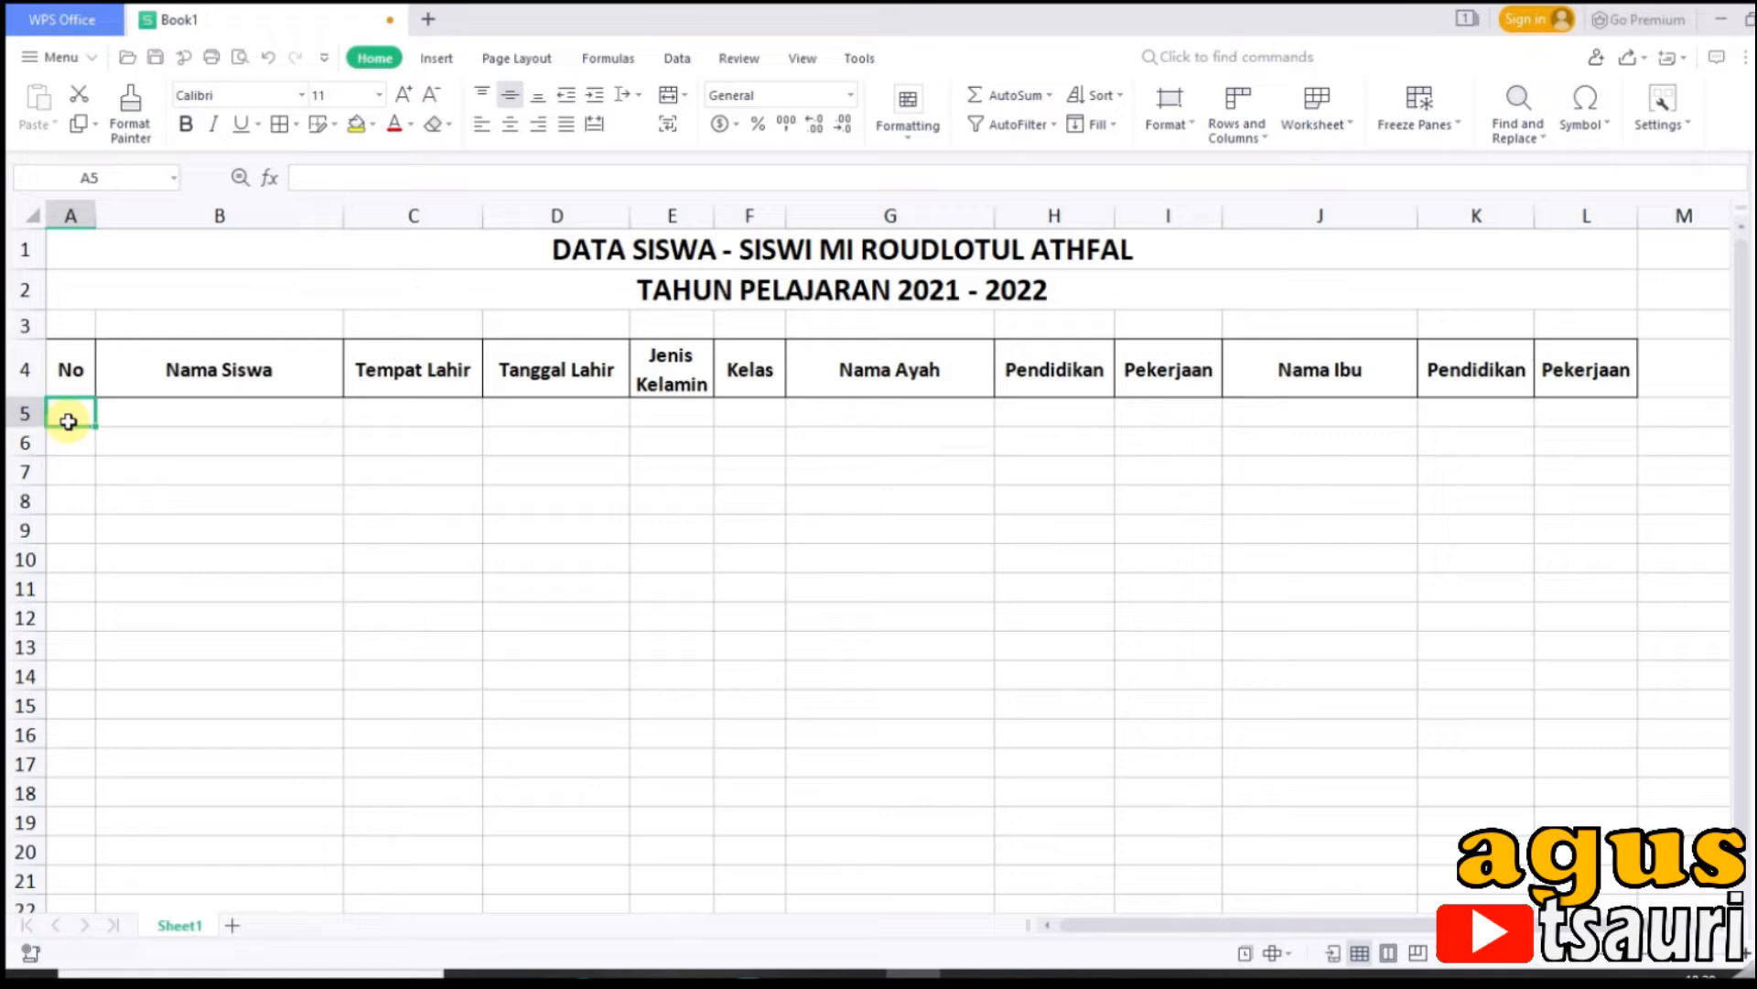
pyautogui.write('T')
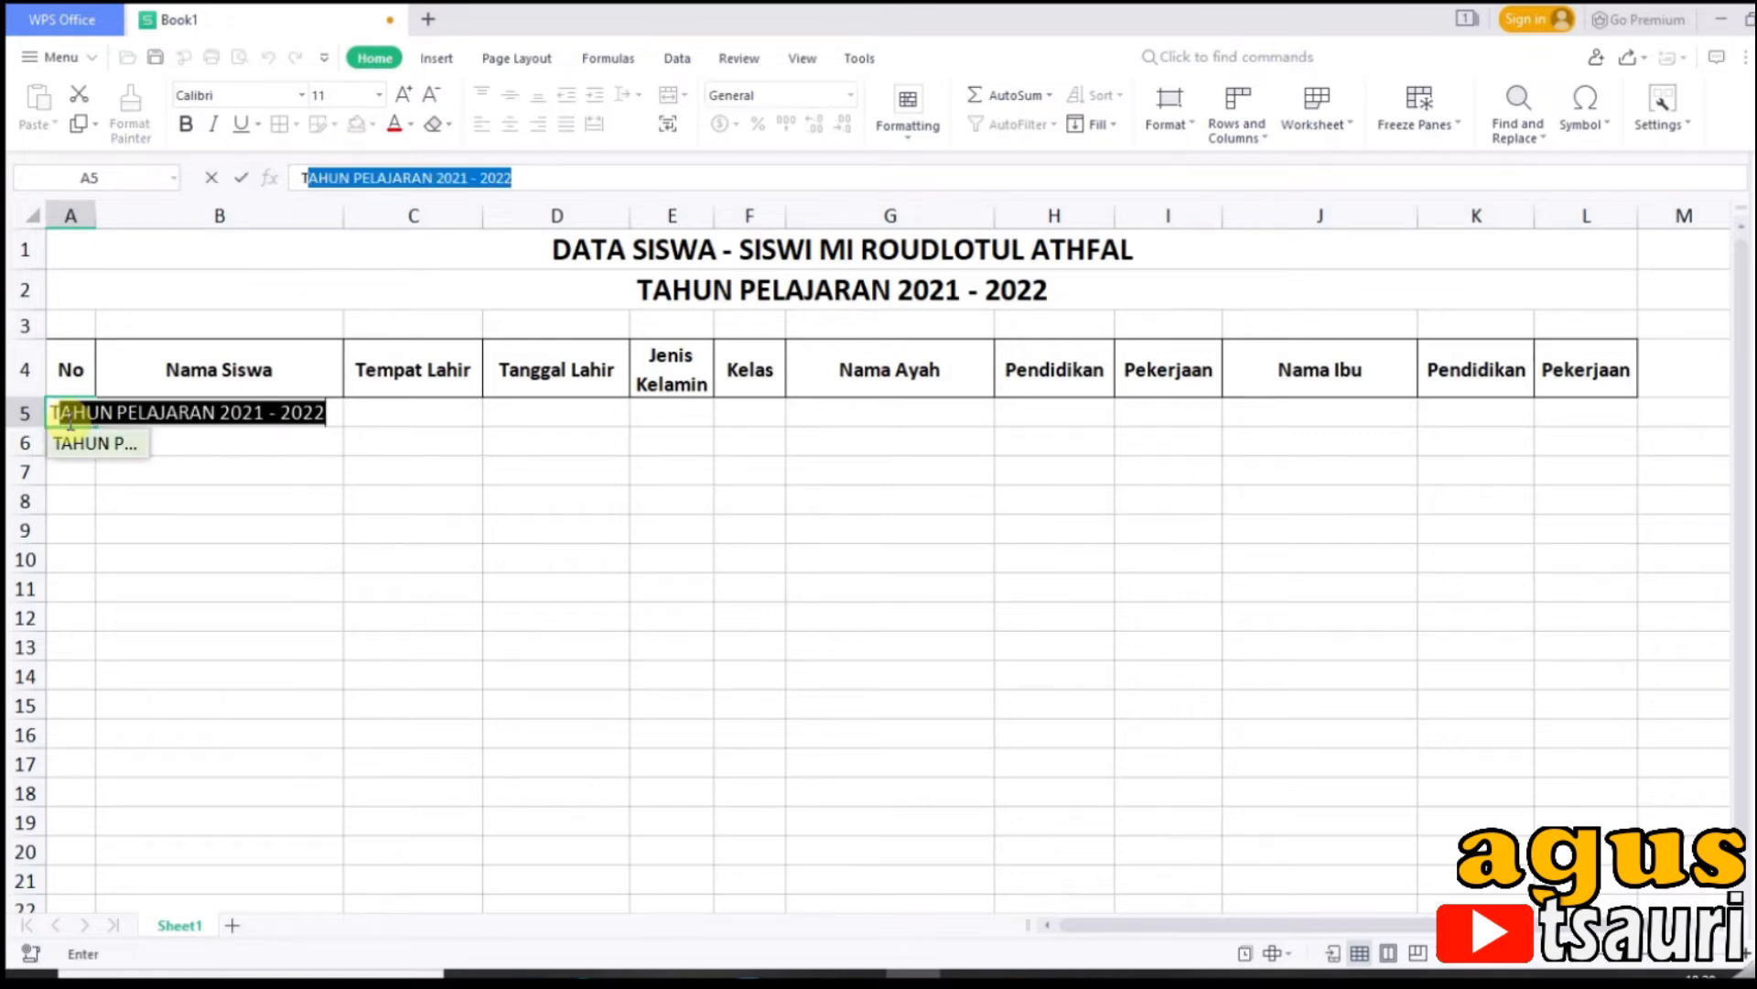
pyautogui.press('BackSpace')
pyautogui.press('BackSpace')
pyautogui.write('1')
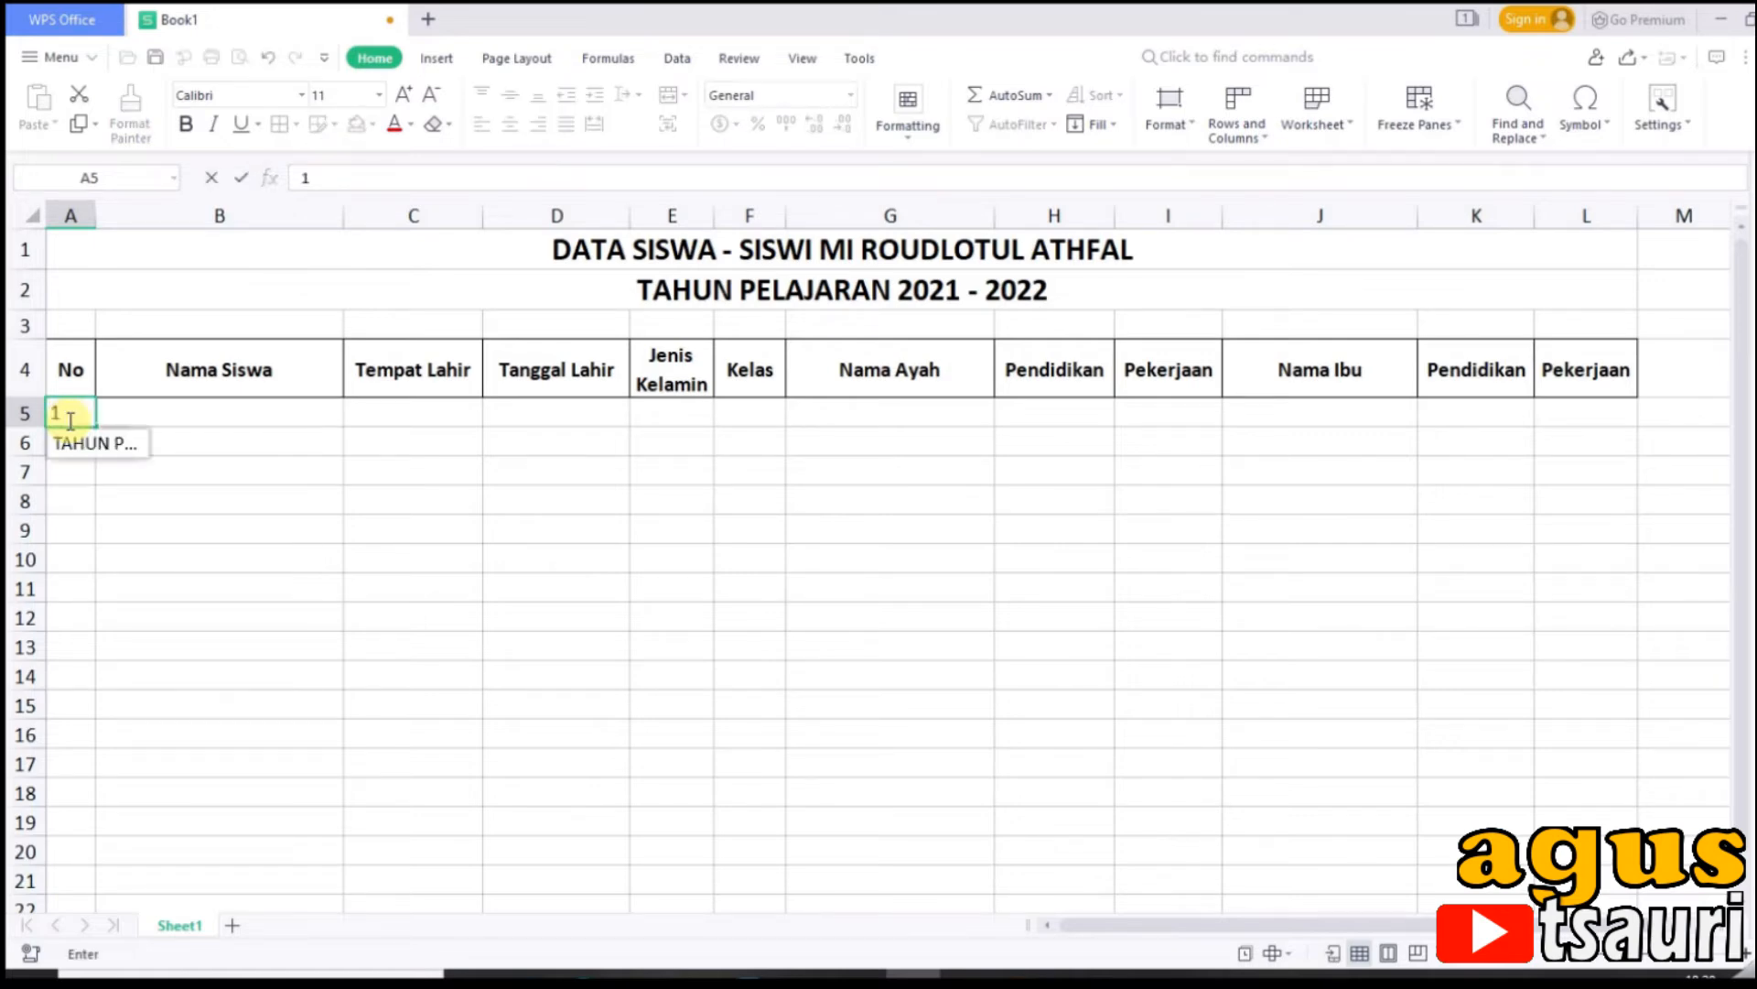
pyautogui.press('Return')
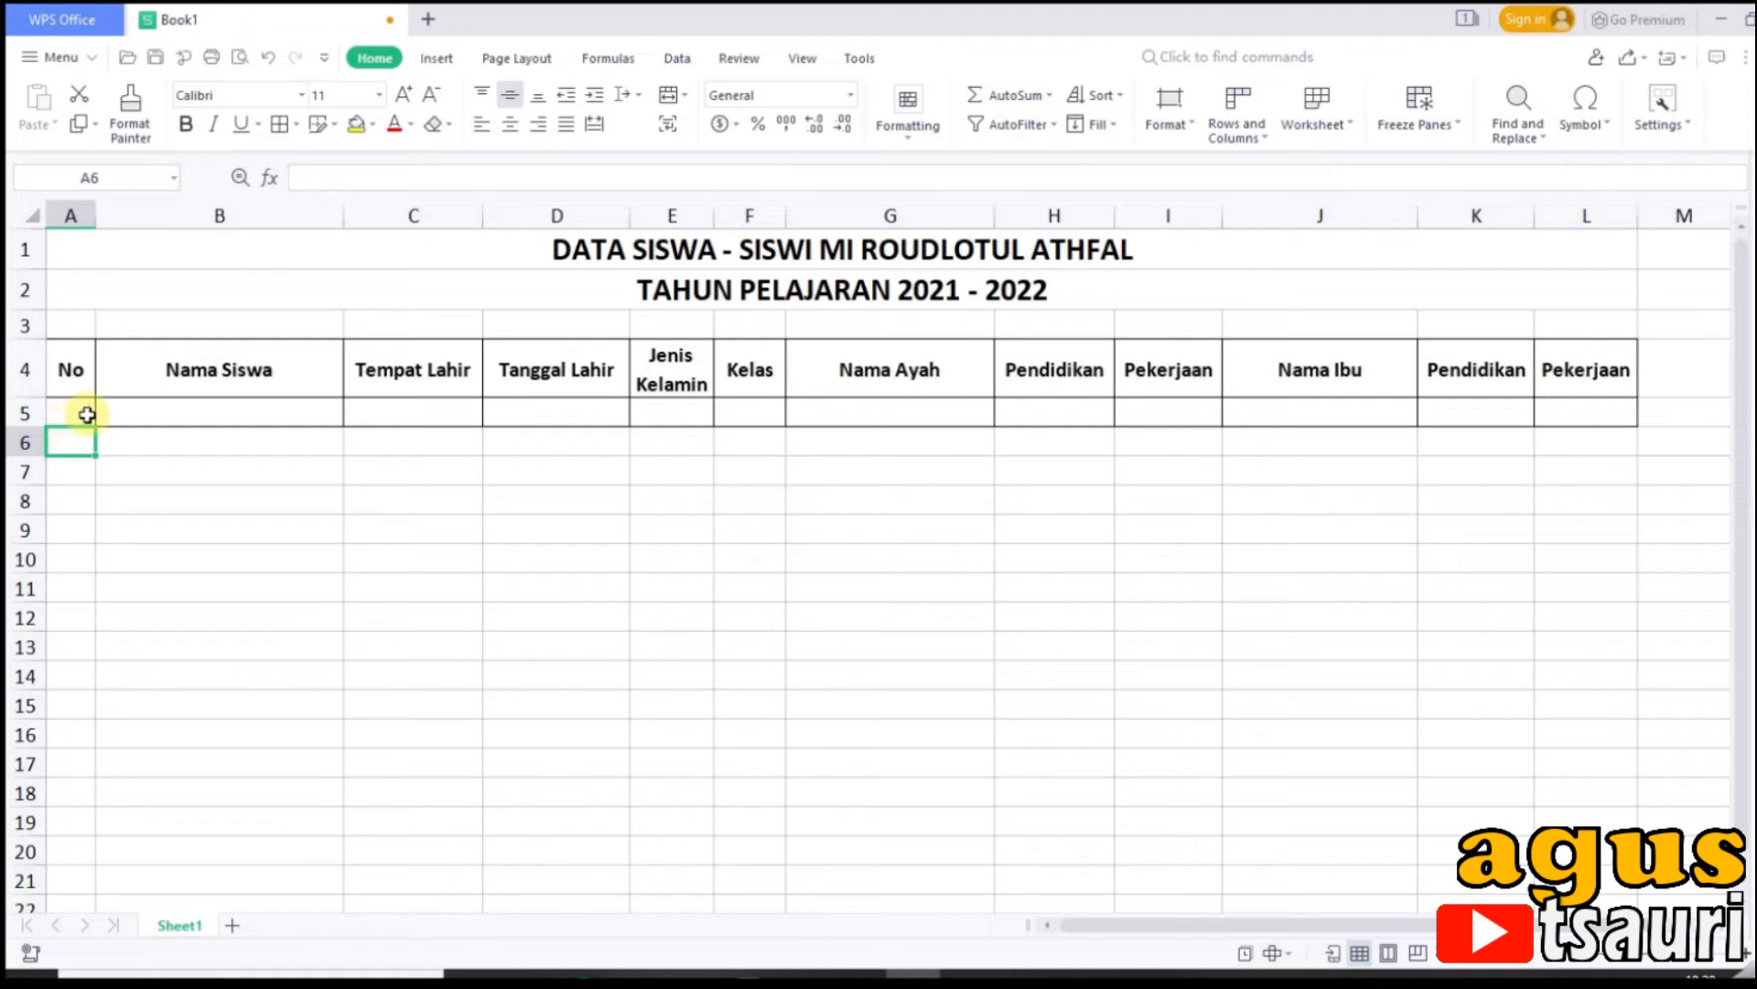
pyautogui.press('Return')
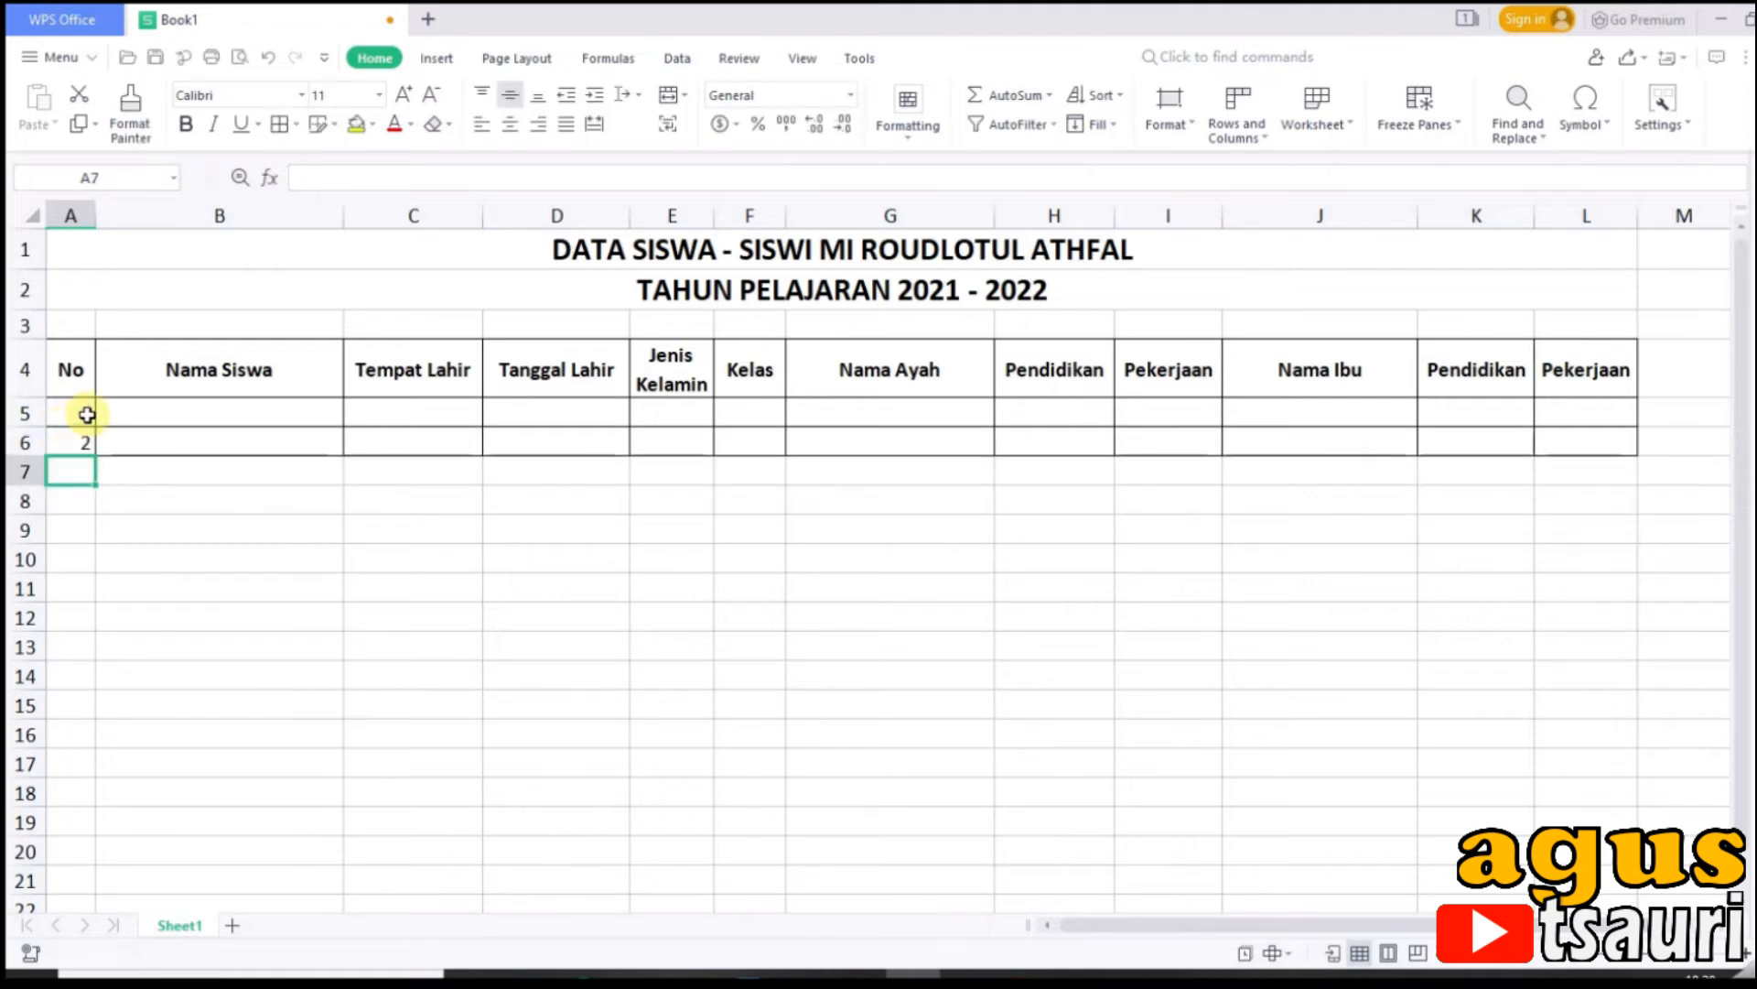
# Step: Continue the No column with the numbers 3 to 8 in cells A7 to A12
pyautogui.write('3')
pyautogui.press('Return')
pyautogui.write('4')
pyautogui.press('Return')
pyautogui.write('5')
pyautogui.press('Return')
pyautogui.write('6')
pyautogui.press('Return')
pyautogui.write('7')
pyautogui.press('Return')
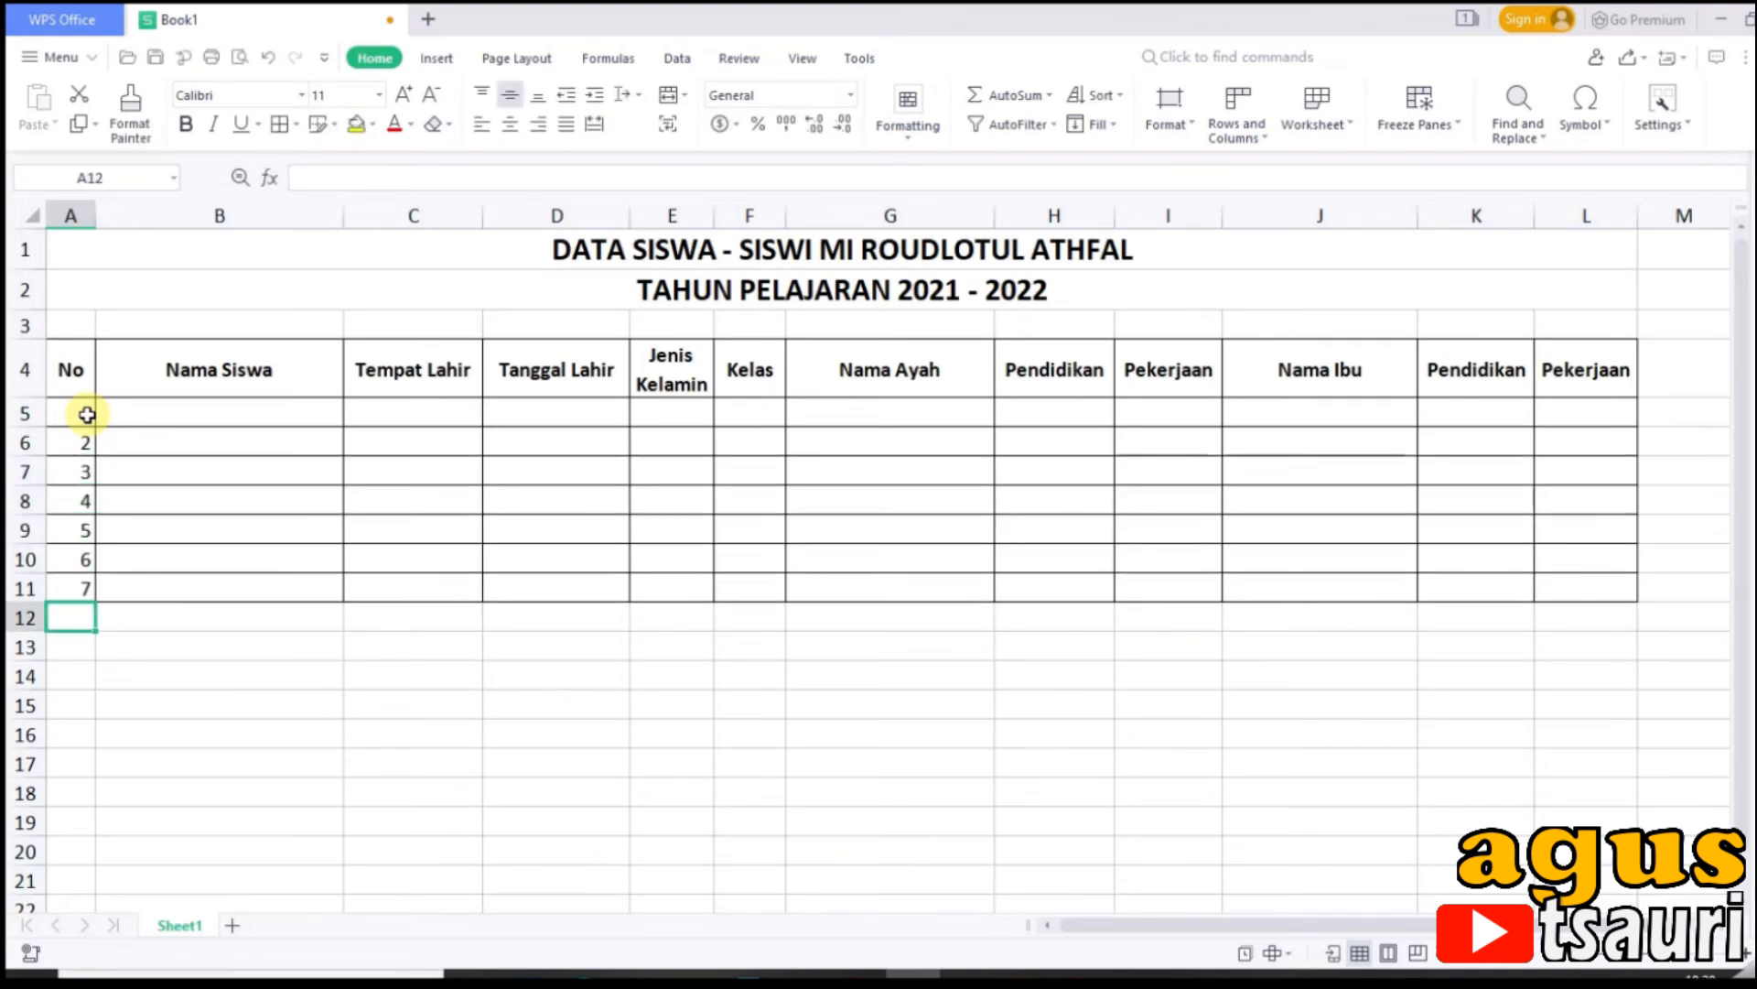
pyautogui.write('8')
pyautogui.press('Return')
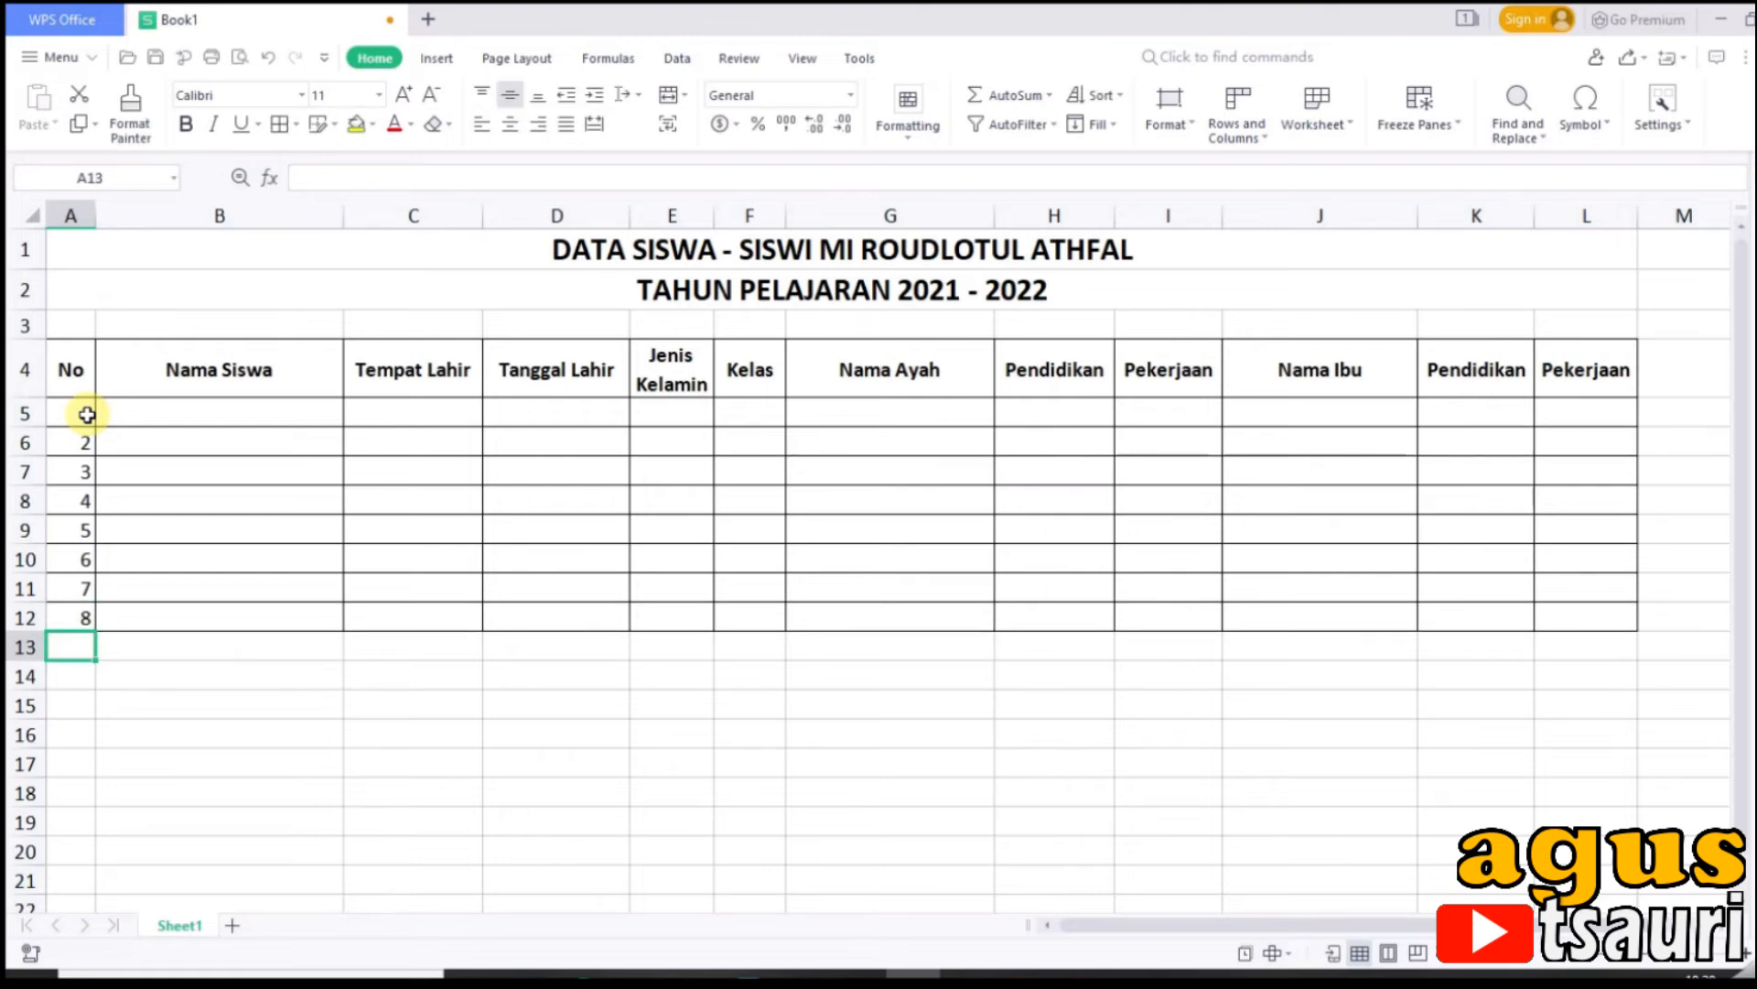
# Step: Extend the number series in the No column down to 19 in cell A23
pyautogui.moveTo(87, 414); pyautogui.dragTo(118, 911)
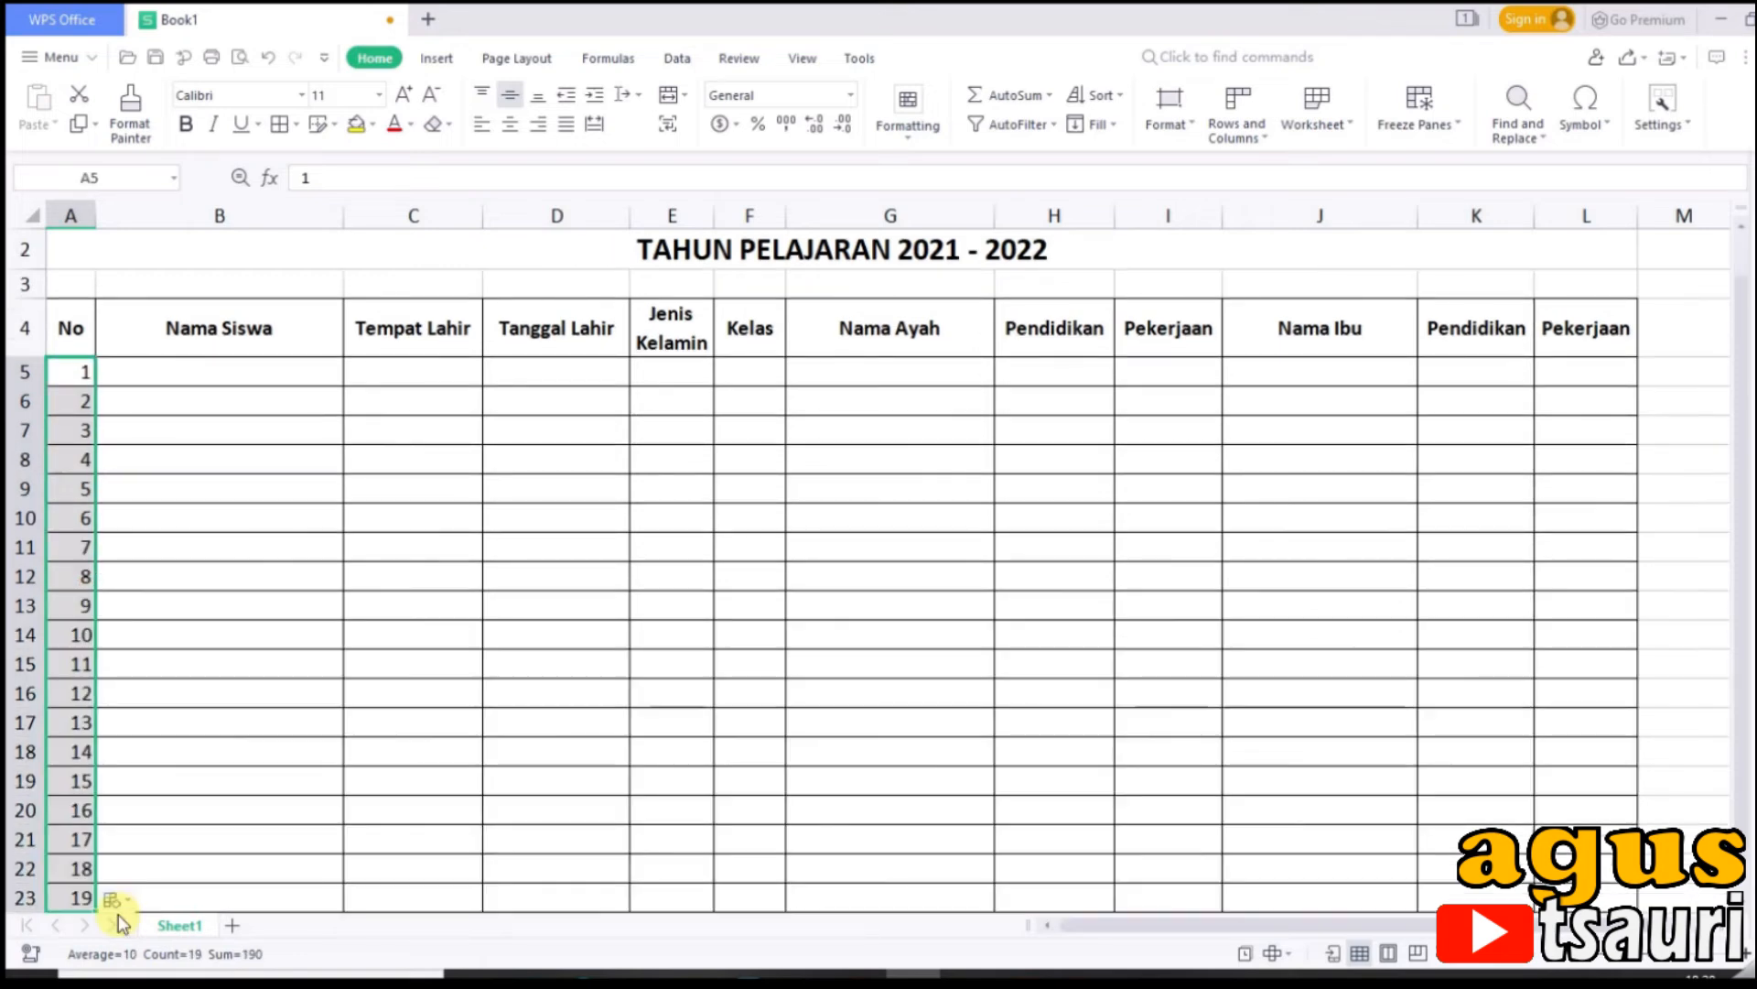
pyautogui.scroll(-1, 138, 856)
pyautogui.scroll(2, 139, 851)
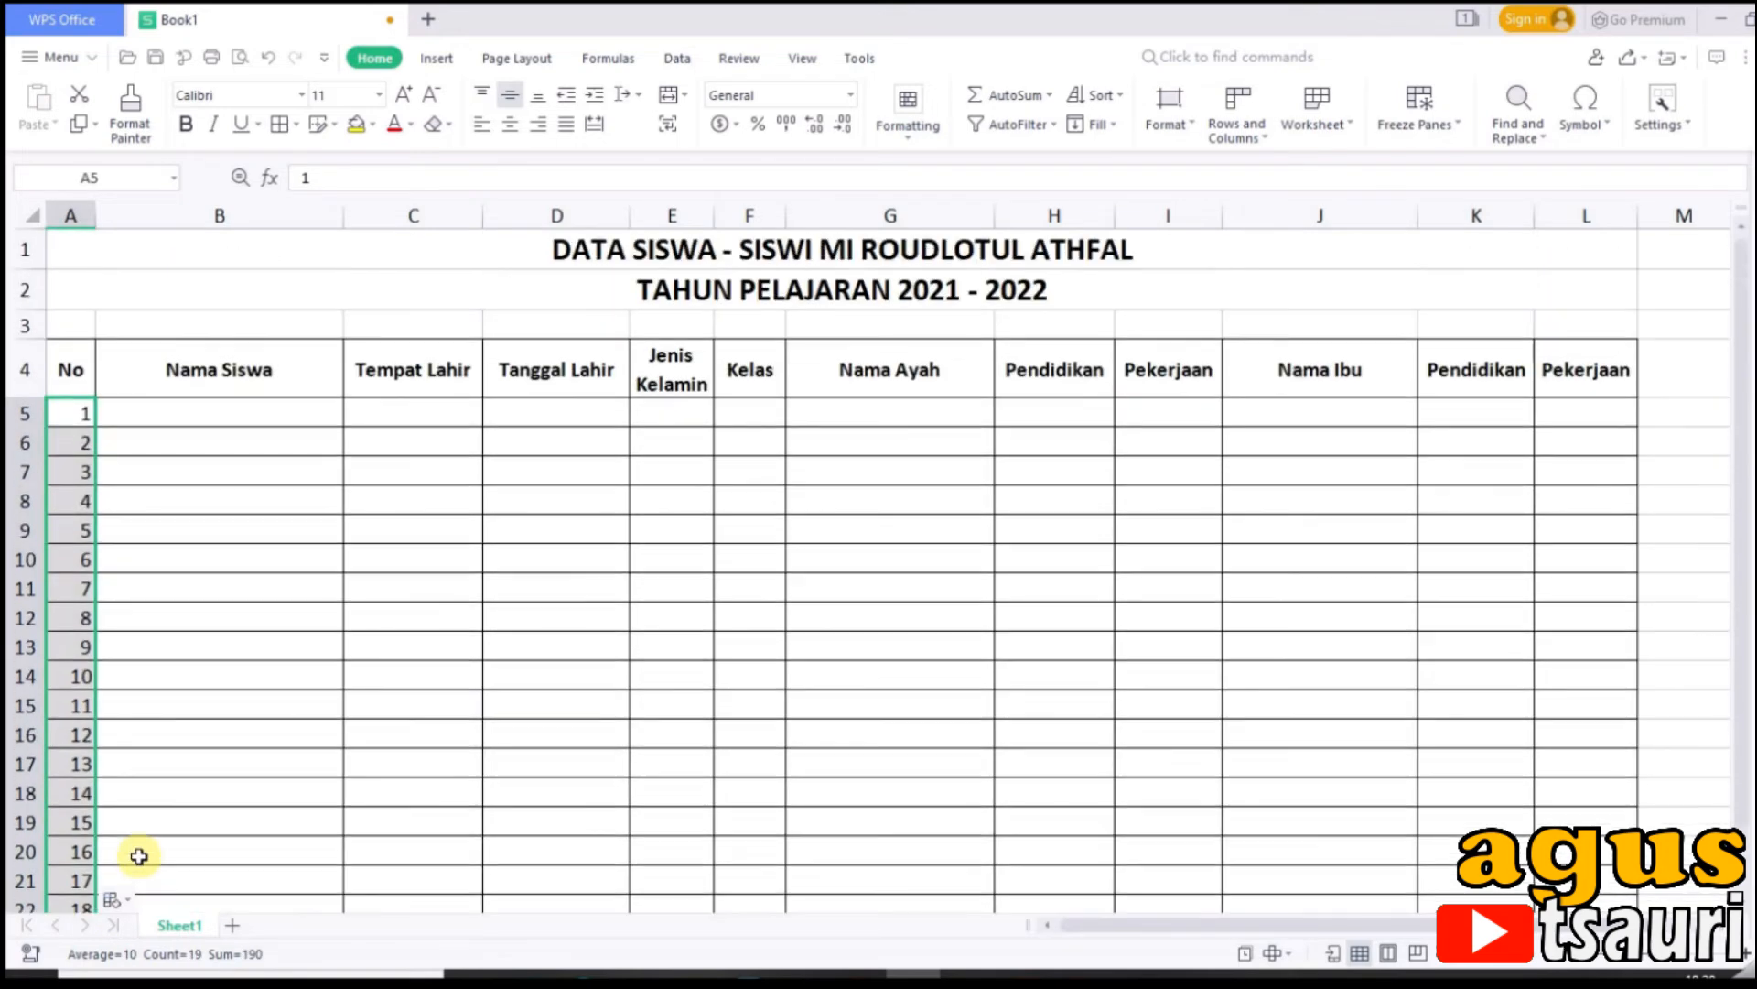
# Step: Center the numbers 1 to 19 horizontally in the No column and check the bordered rows
pyautogui.click(511, 123)
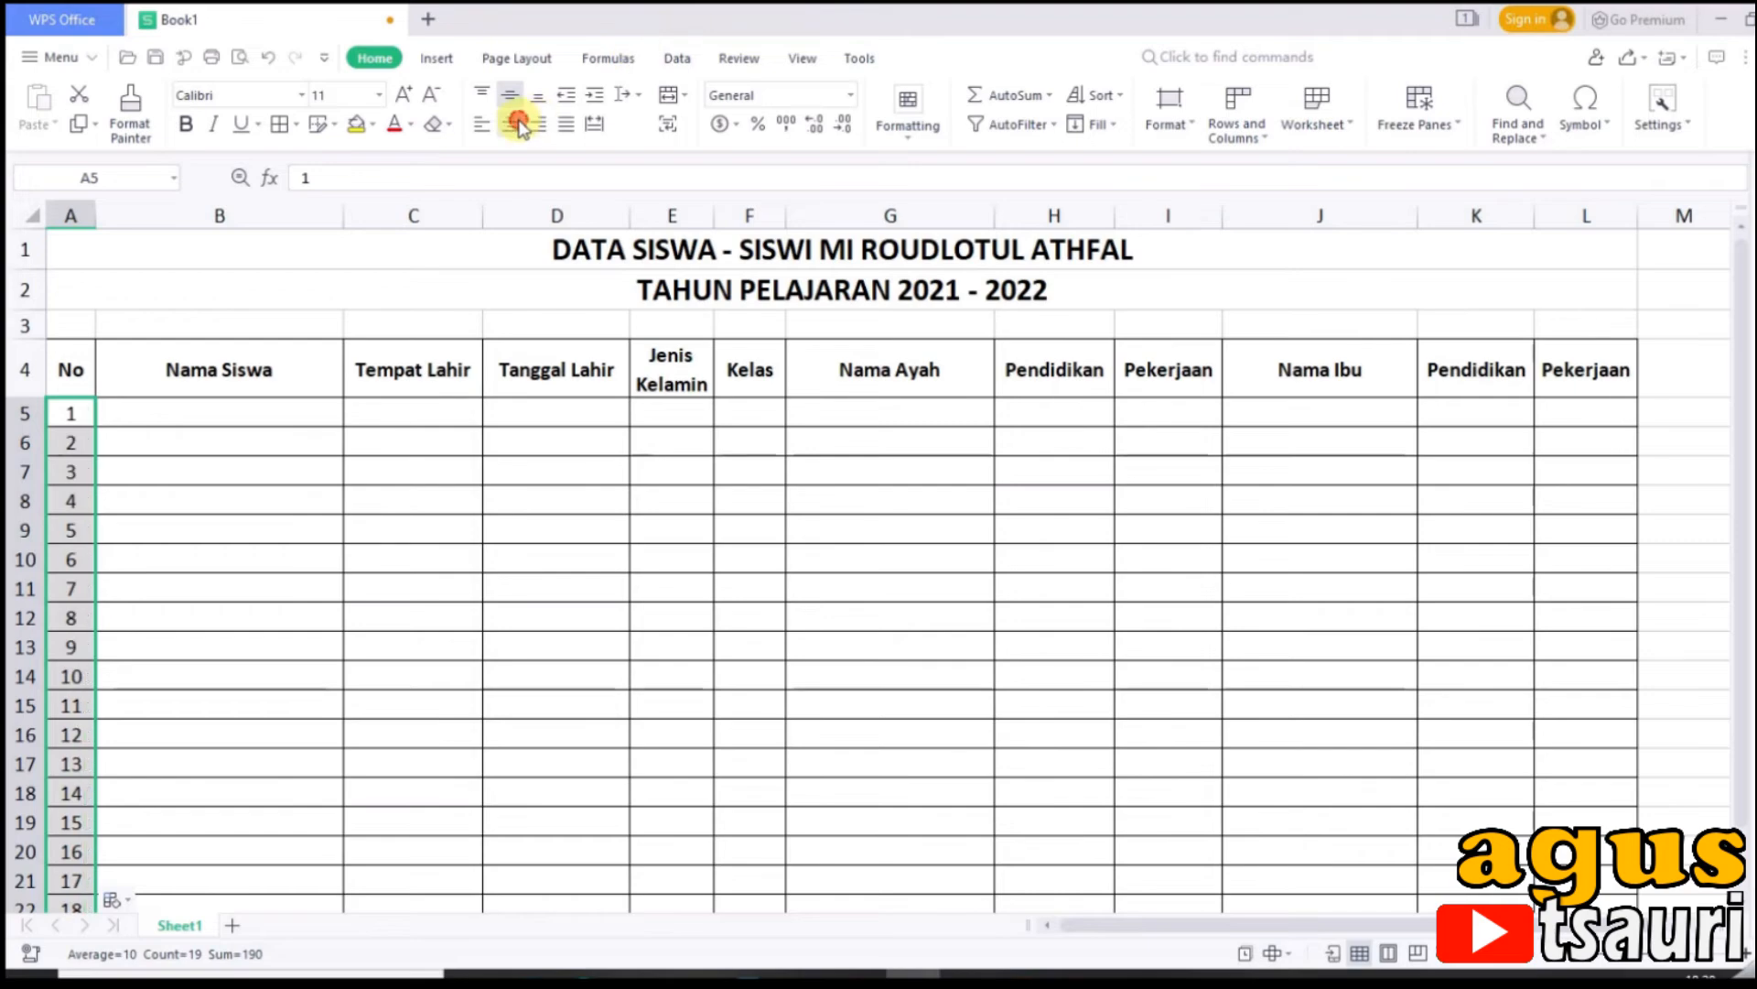
pyautogui.scroll(-2, 366, 577)
pyautogui.click(326, 787)
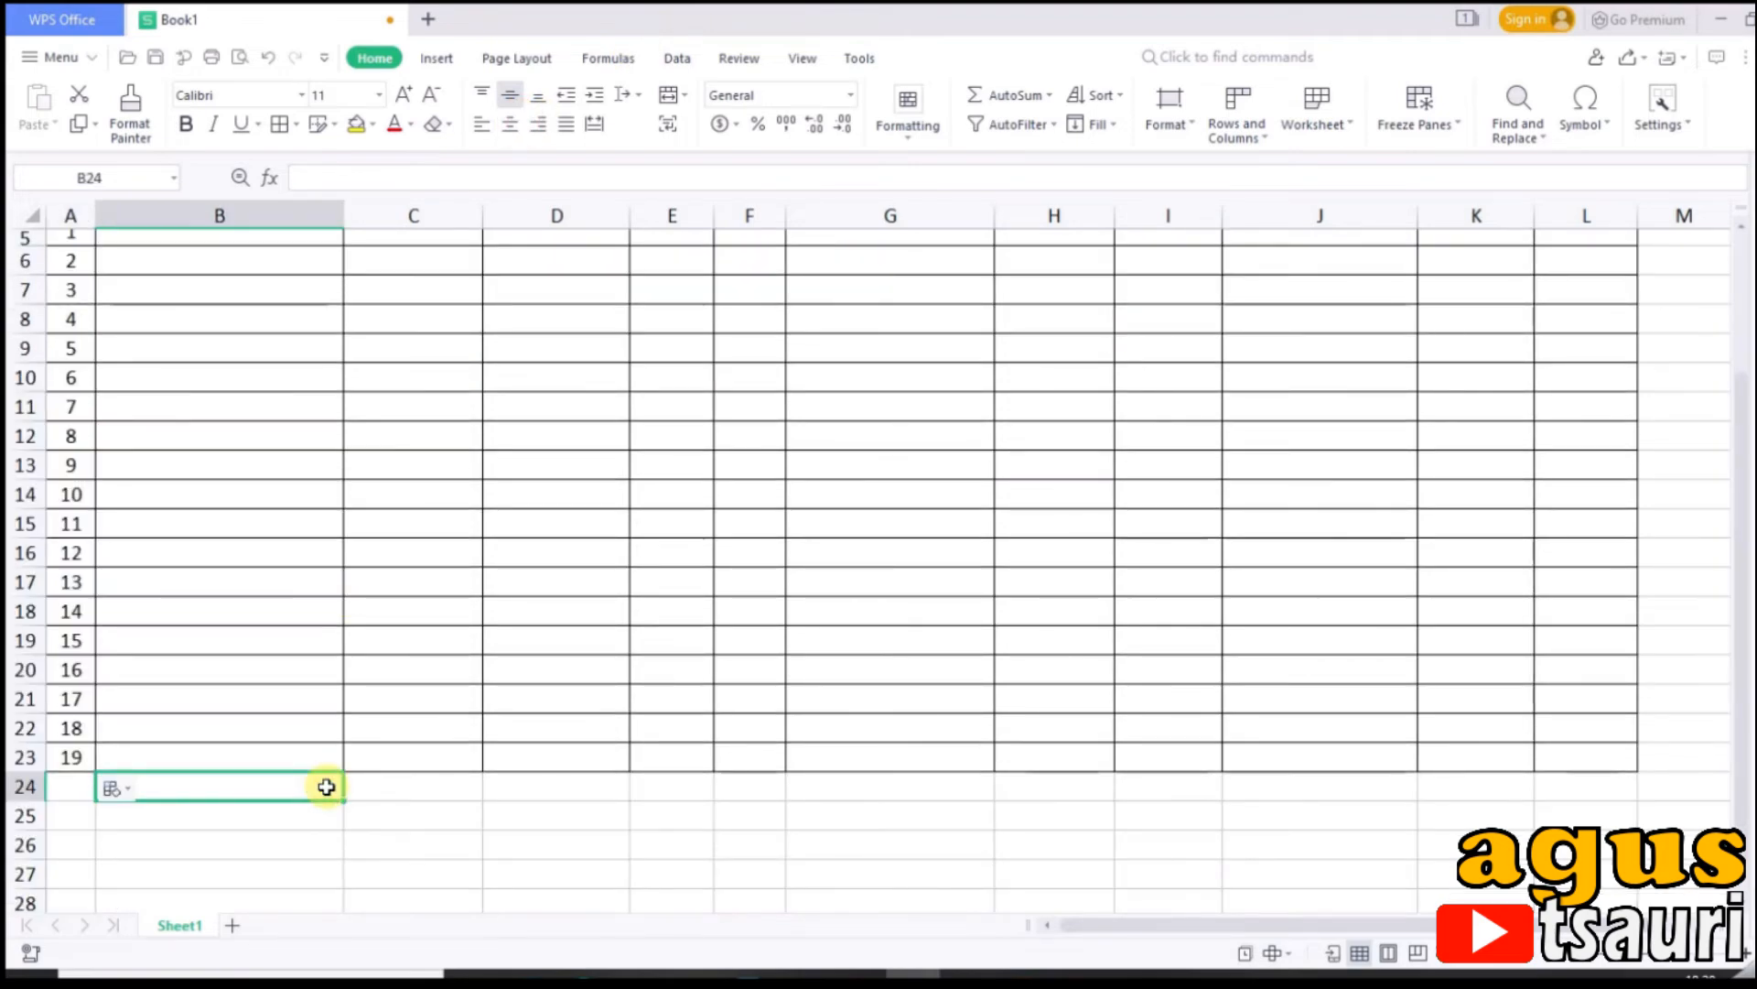
pyautogui.scroll(2, 326, 786)
pyautogui.scroll(-1, 326, 786)
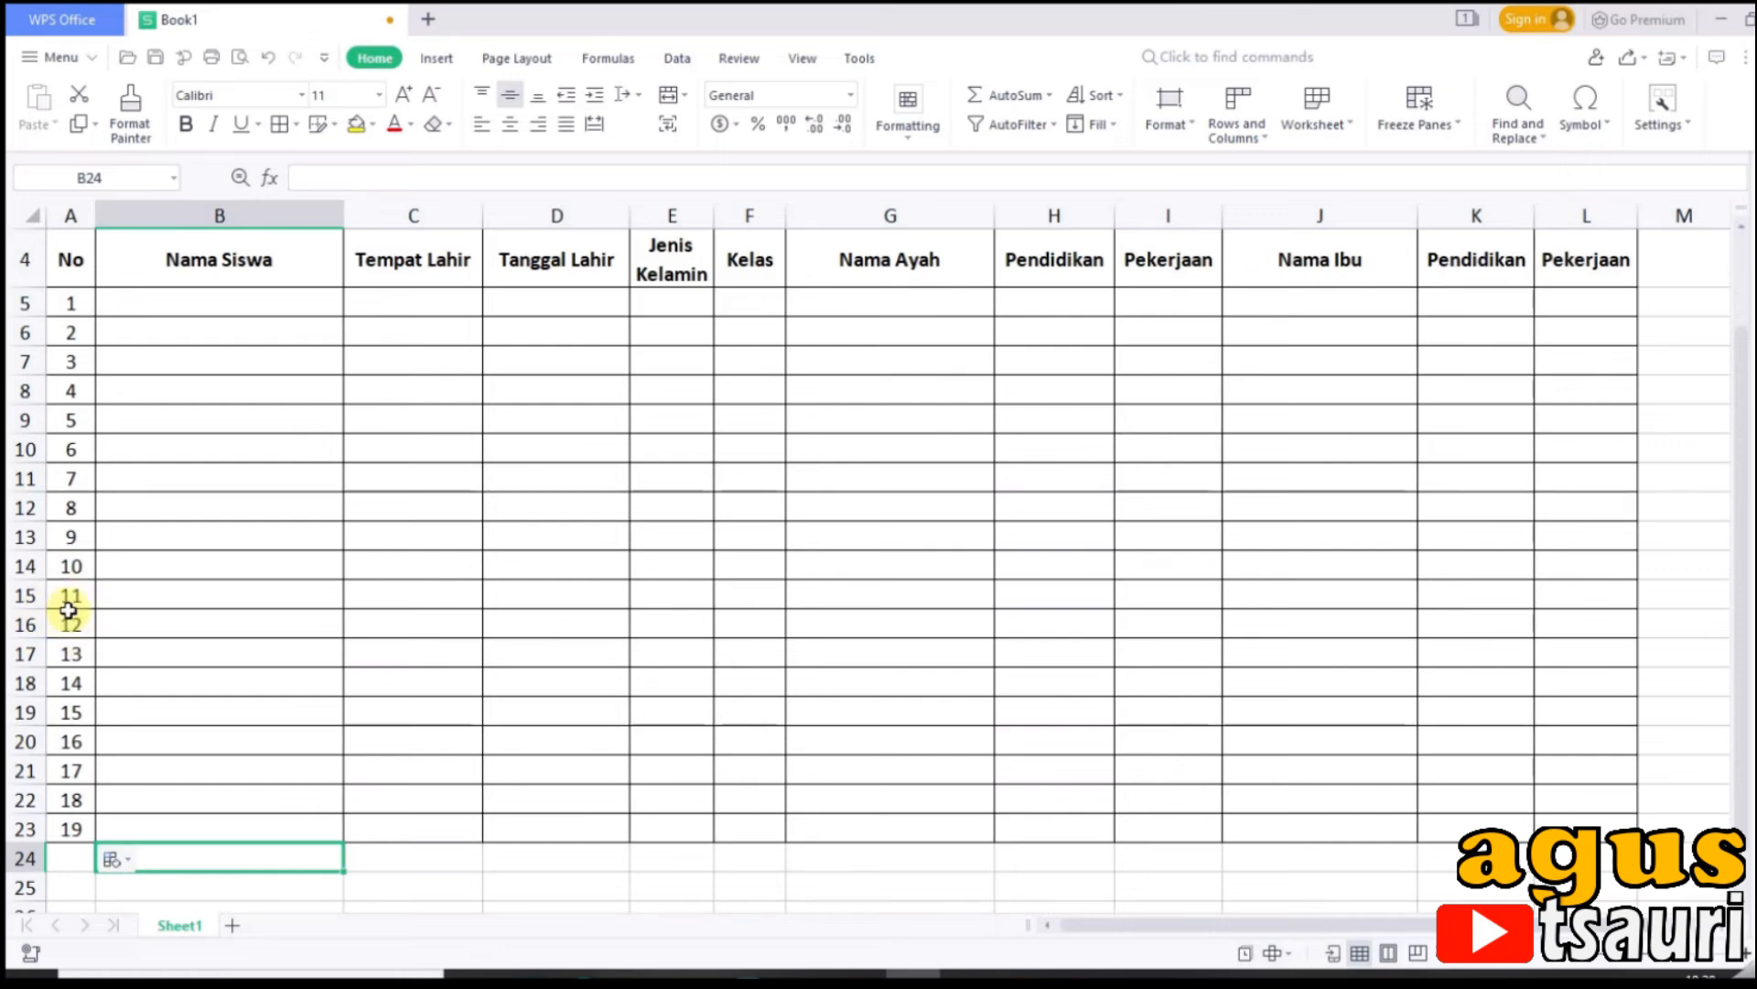
# Step: Delete the numbers 11 to 19 from the No column, starting at cell A15
pyautogui.moveTo(70, 595); pyautogui.dragTo(76, 851)
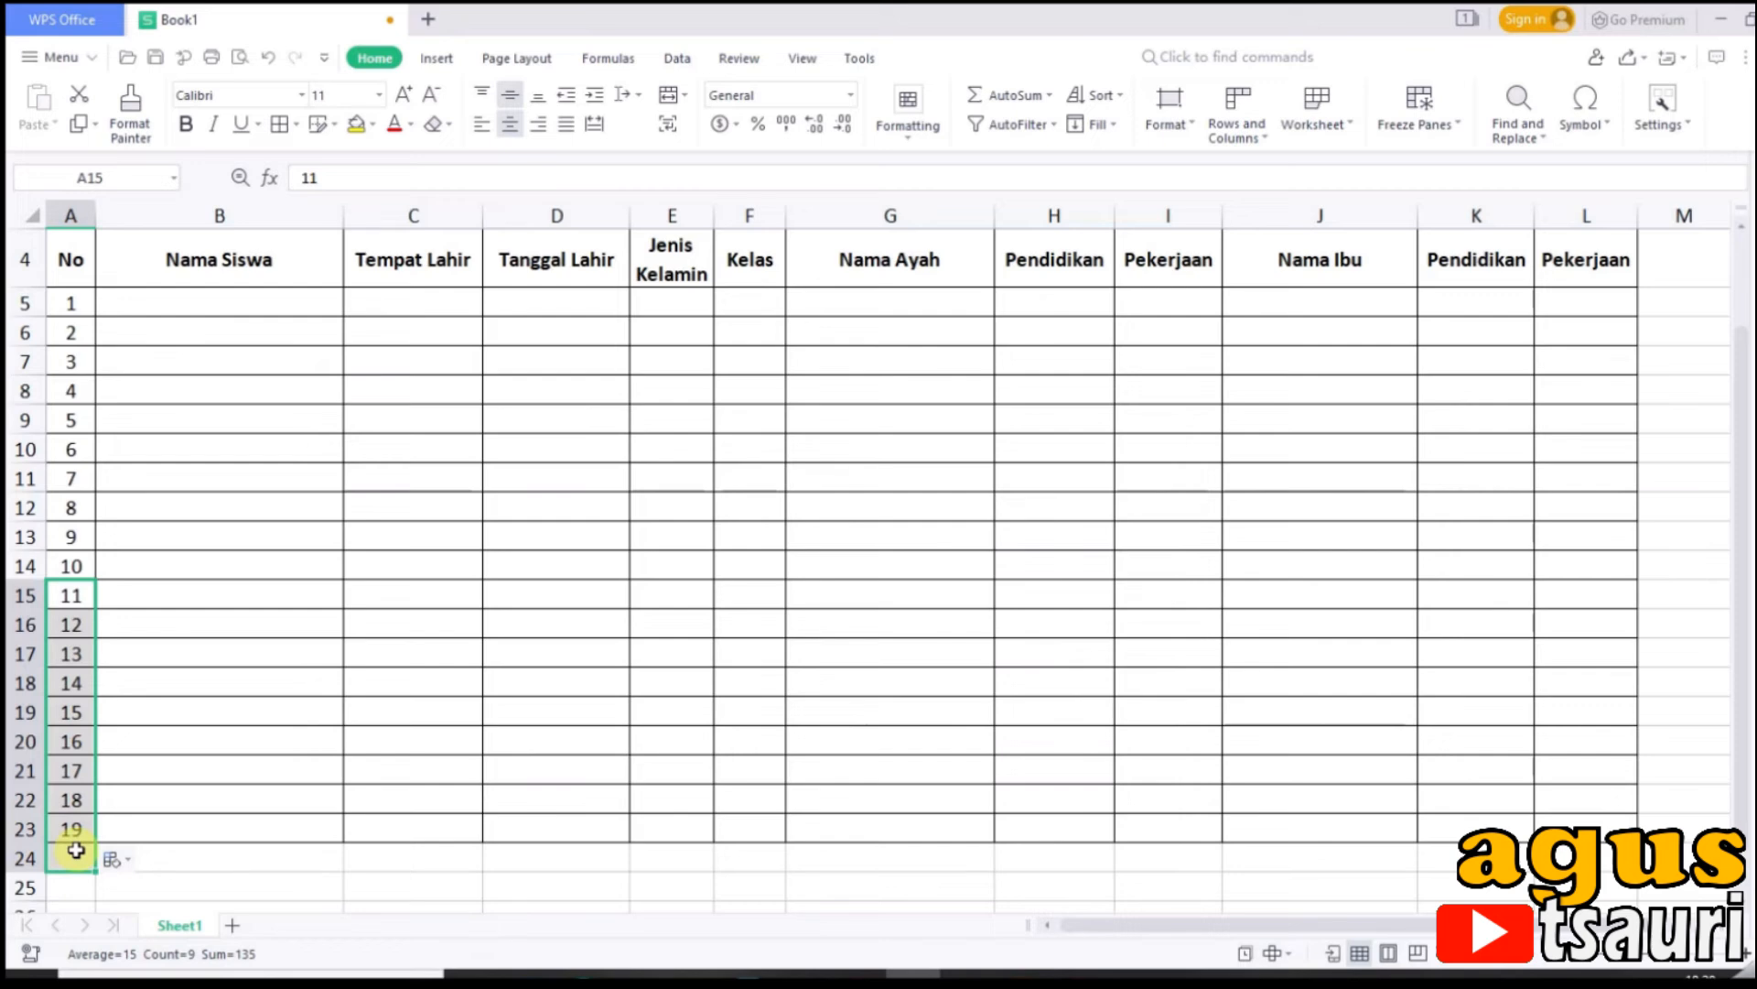
pyautogui.hotkey('ctrl', 'z')
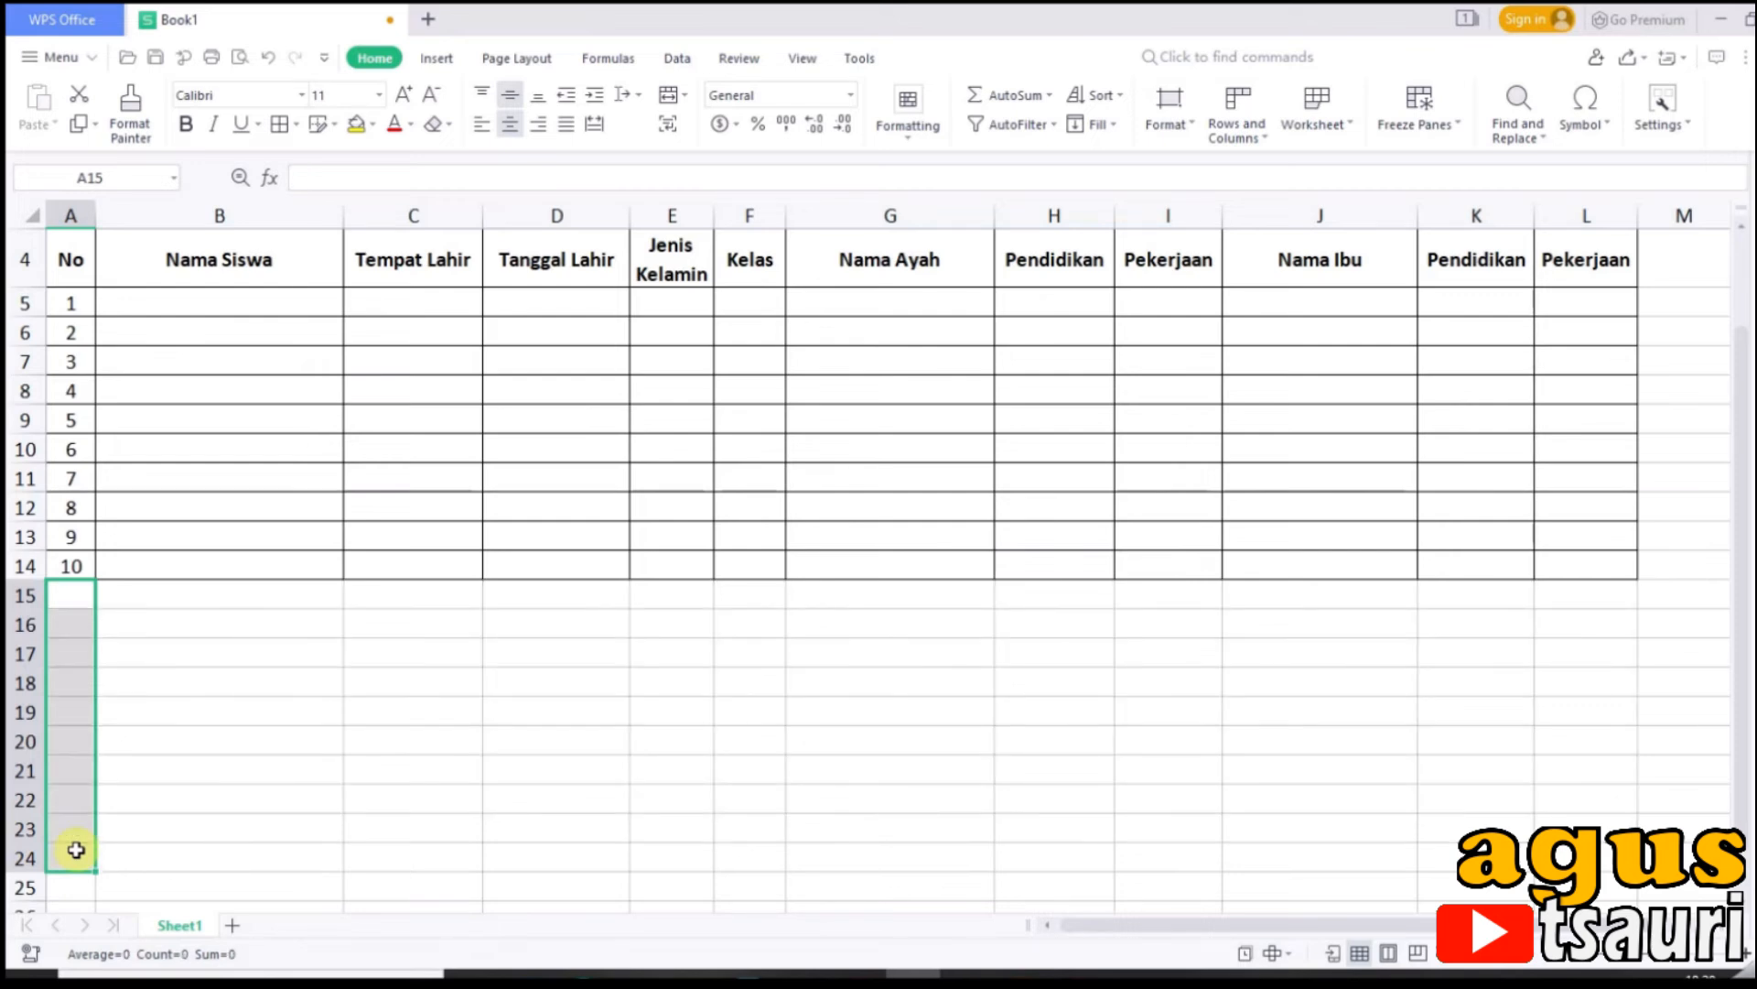
pyautogui.scroll(1, 200, 636)
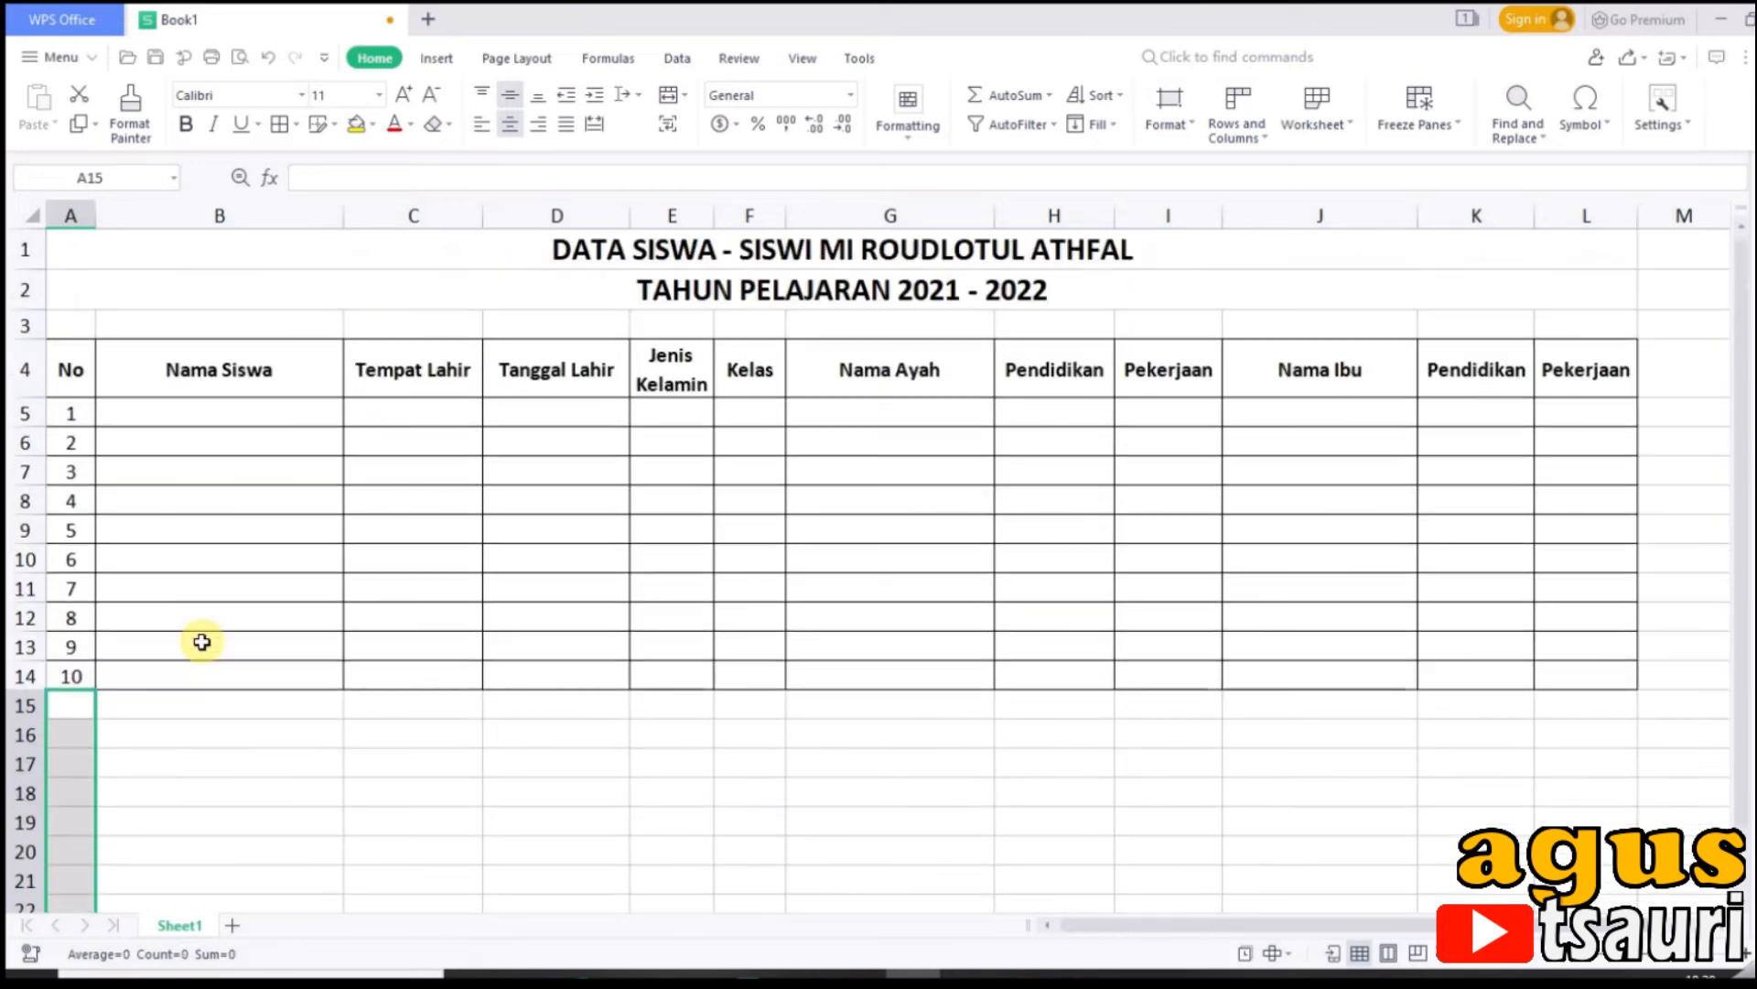
pyautogui.click(290, 718)
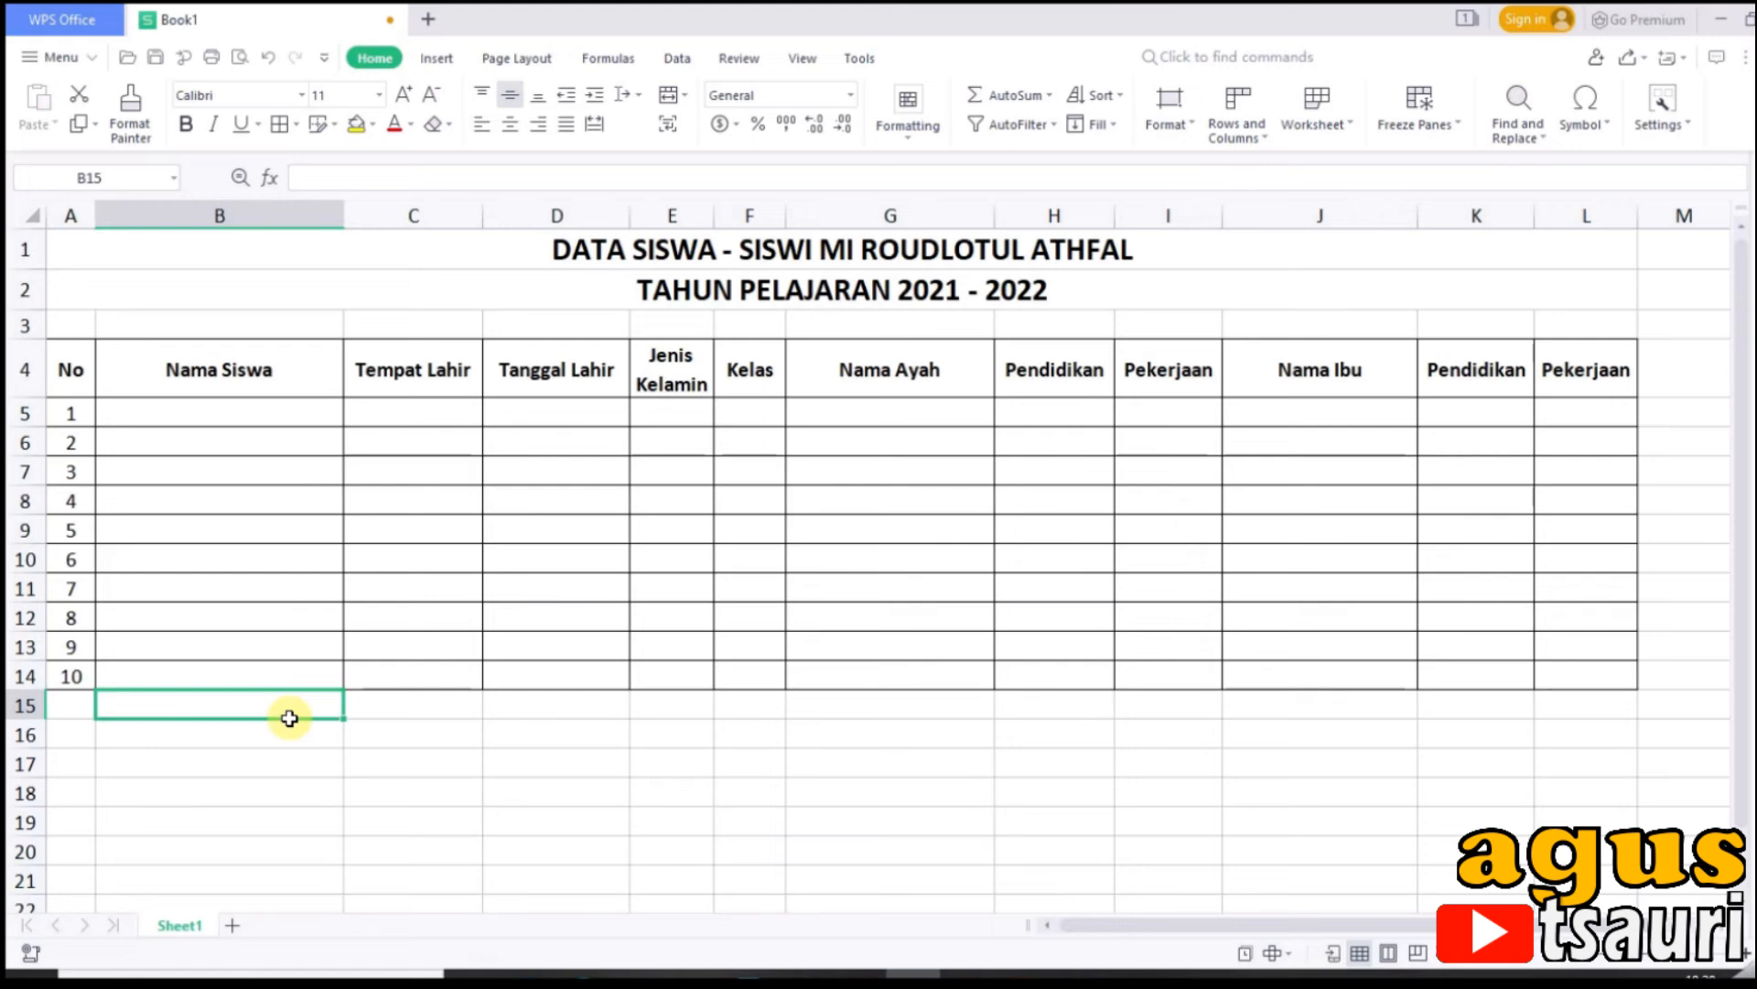